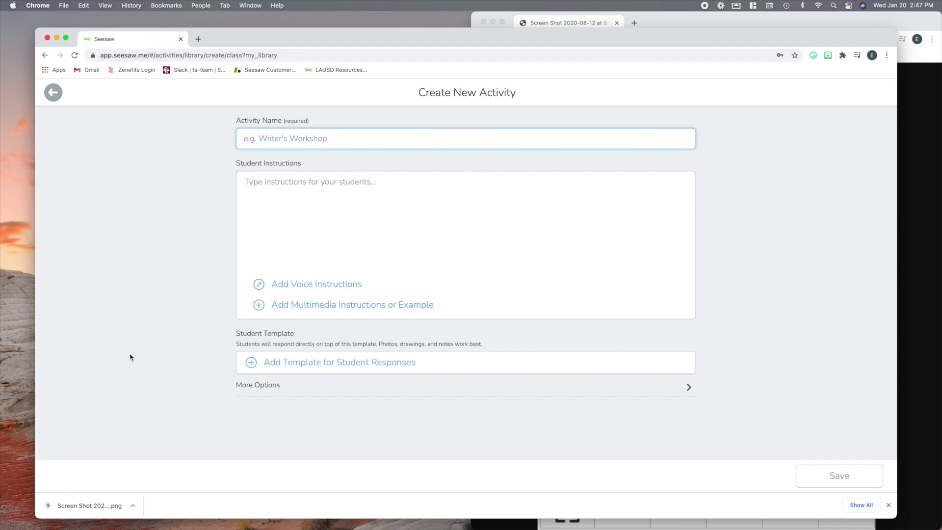
Name the new activity 'Short Vowel Sort' from the autocomplete suggestion after typing 'Short V'.
text(Short V)
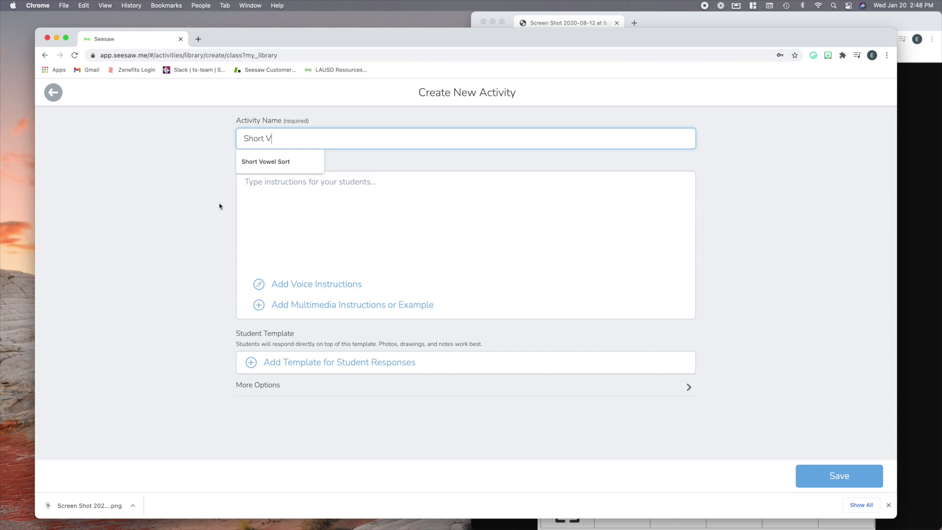
click(256, 165)
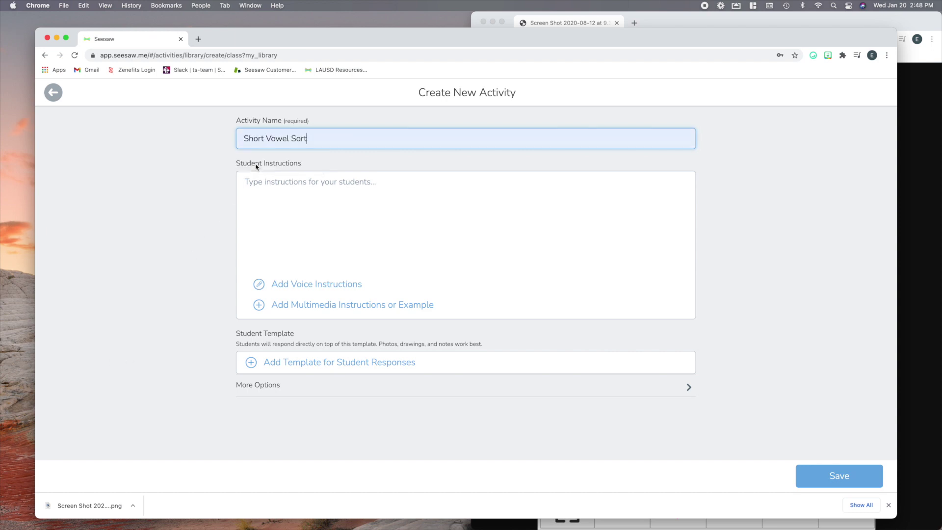
click(278, 182)
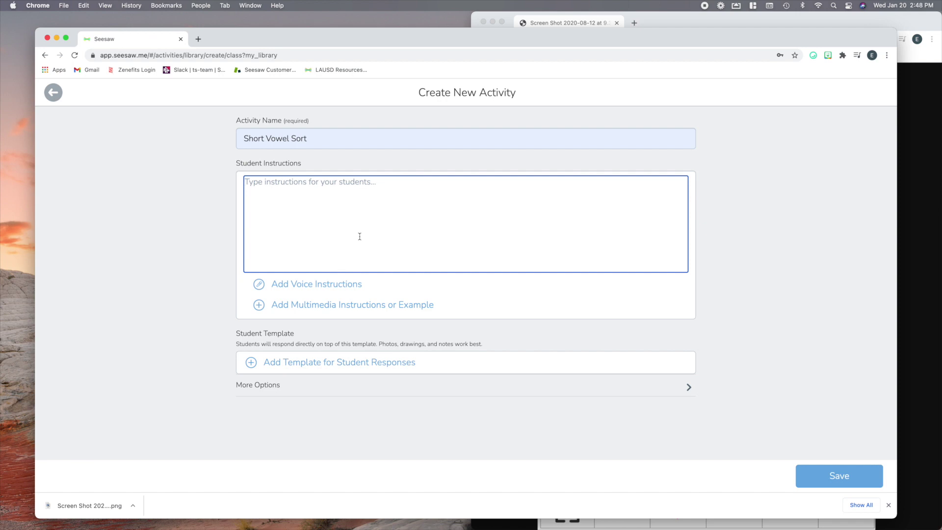
Bring the Seesaw Icon Shortcuts chart window to the front for reference.
mouse_move(572, 528)
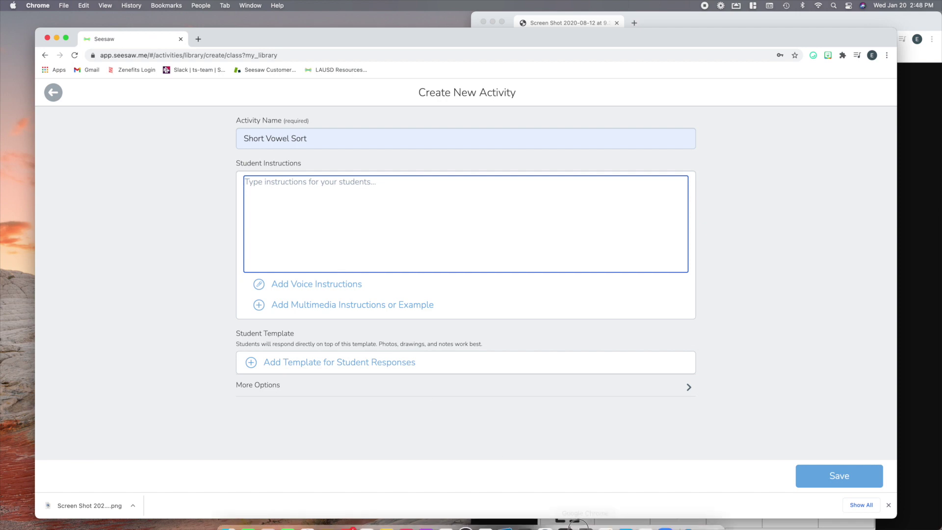
click(760, 524)
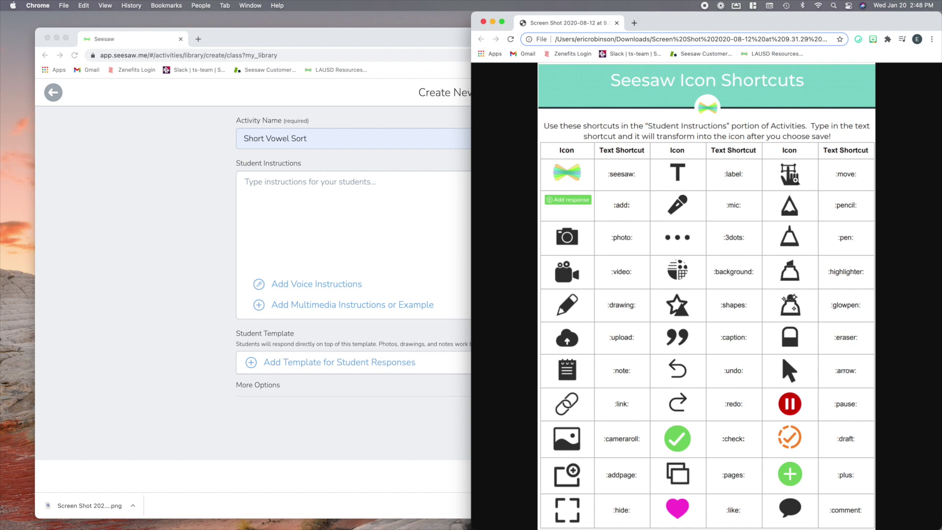
Type 'Use the :move: tool' in the student instructions, checking the code on the shortcuts chart.
click(347, 241)
text(U)
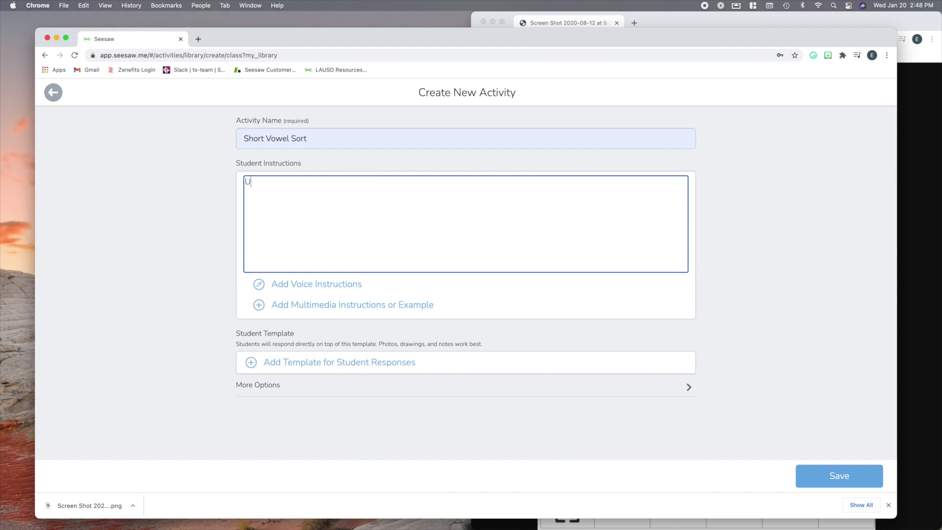
text(se the :move: tool.)
click(585, 524)
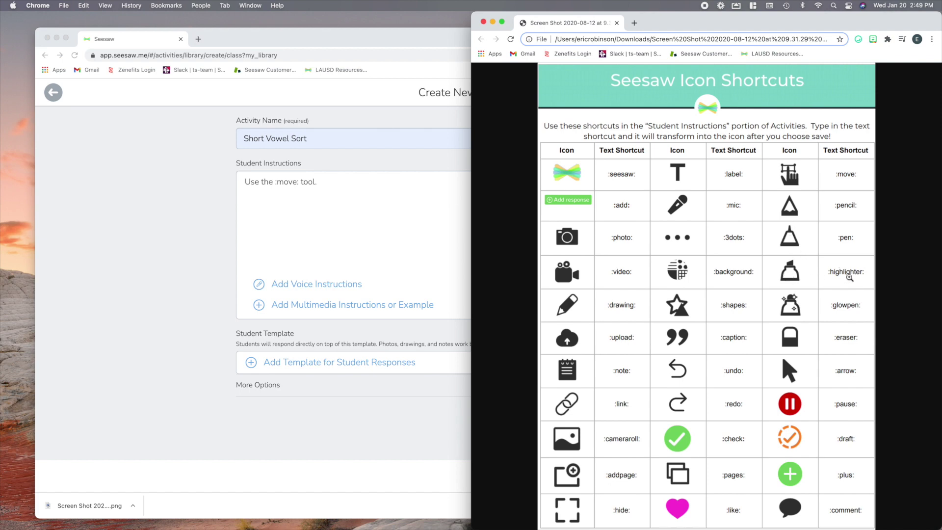
Add the line 'Sort the words.' and begin the next line, checking the chart for the highlighter code.
click(283, 199)
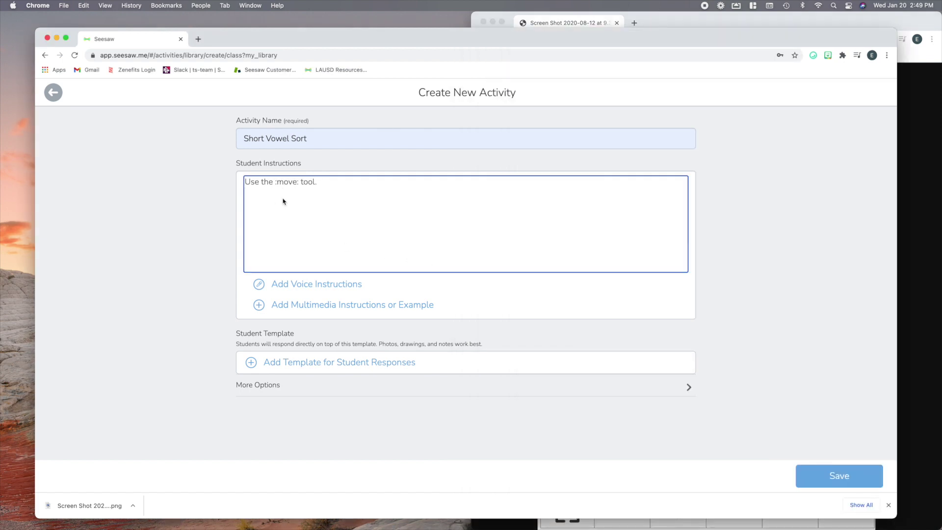
key(Return)
text(Sort the wo)
text(rds. )
text(Use the )
text(:)
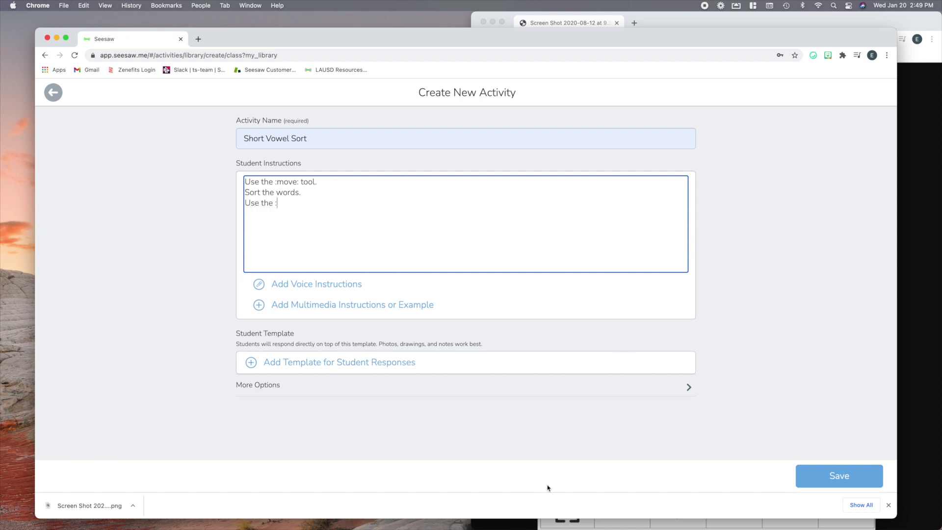
click(607, 521)
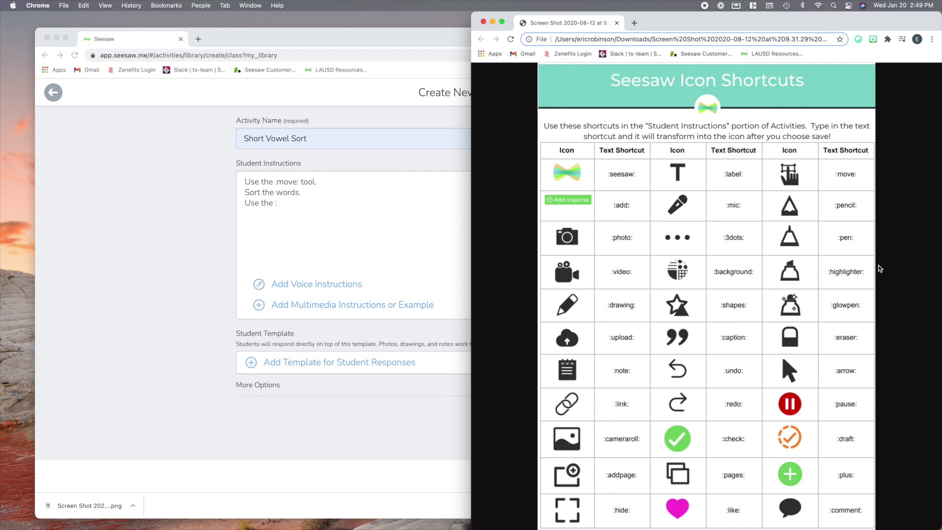
Finish with 'Use the :highlighter: to show the vowel.' and 'Then, use the :mic: to record the words.', then save.
click(284, 211)
text(hight)
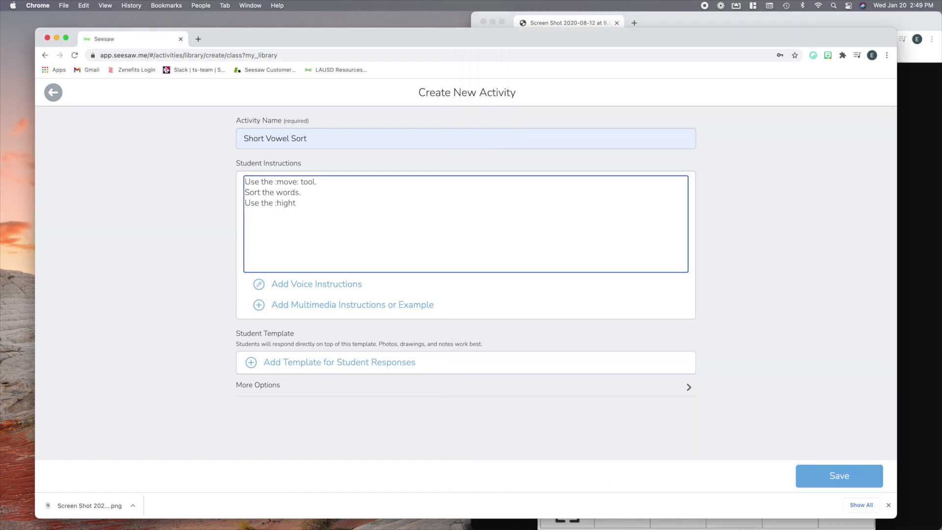
key(BackSpace)
text(lighter: to show the vowel.)
key(Return)
text(Then, use the)
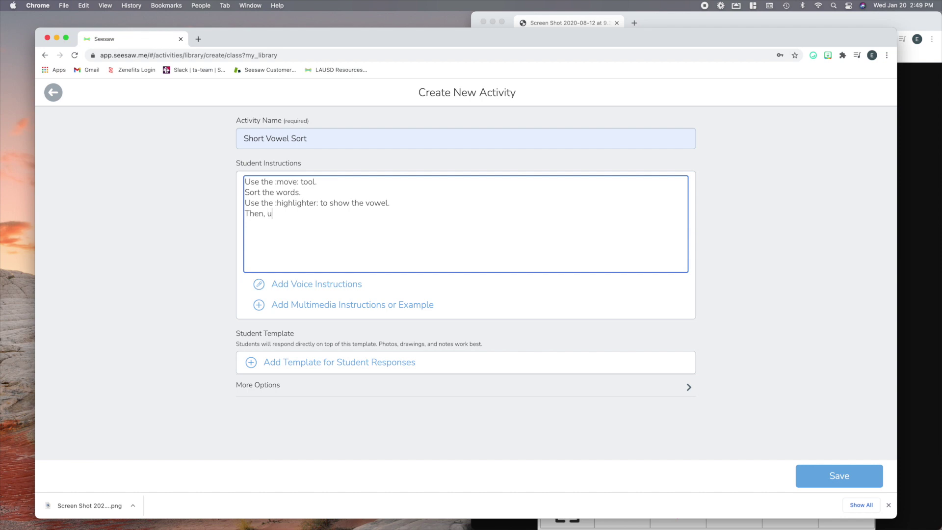
text( :mic: to record the words.)
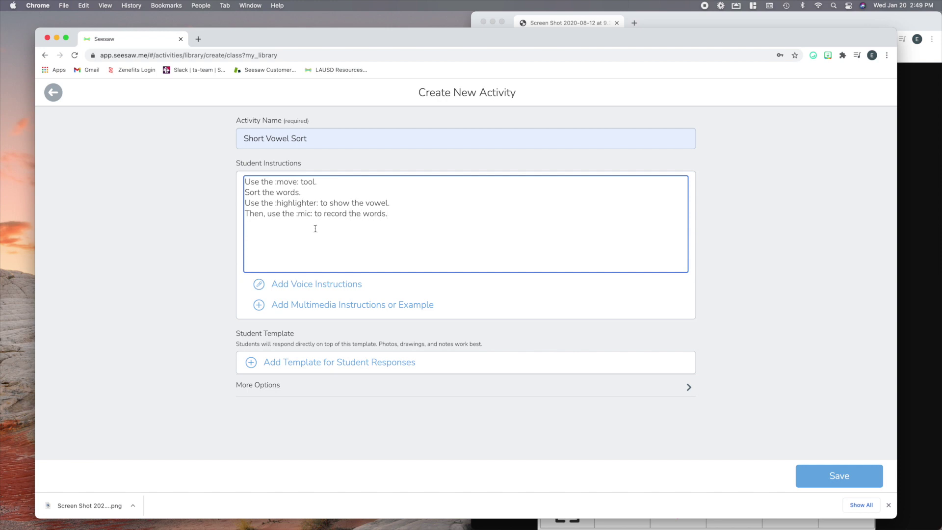
click(812, 476)
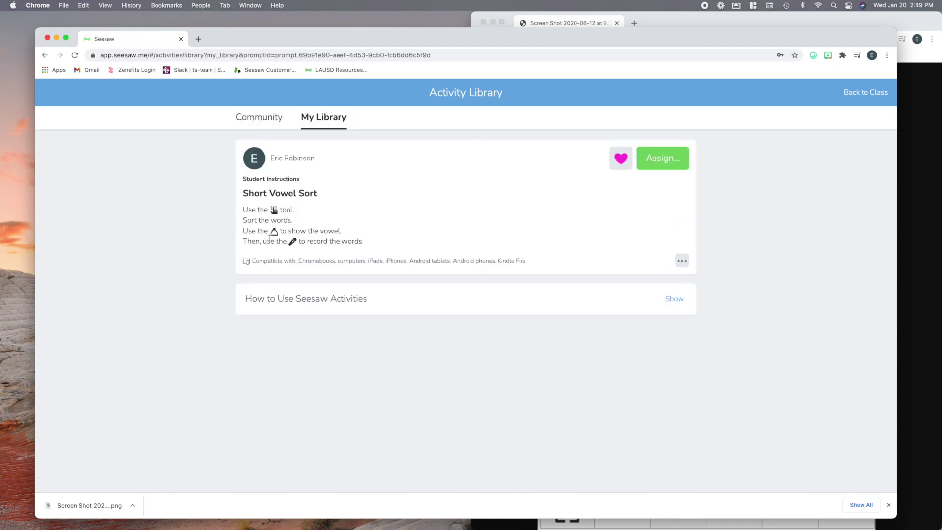
Open the options menu on the Short Vowel Sort card in My Library.
scroll(273, 215, up, 5)
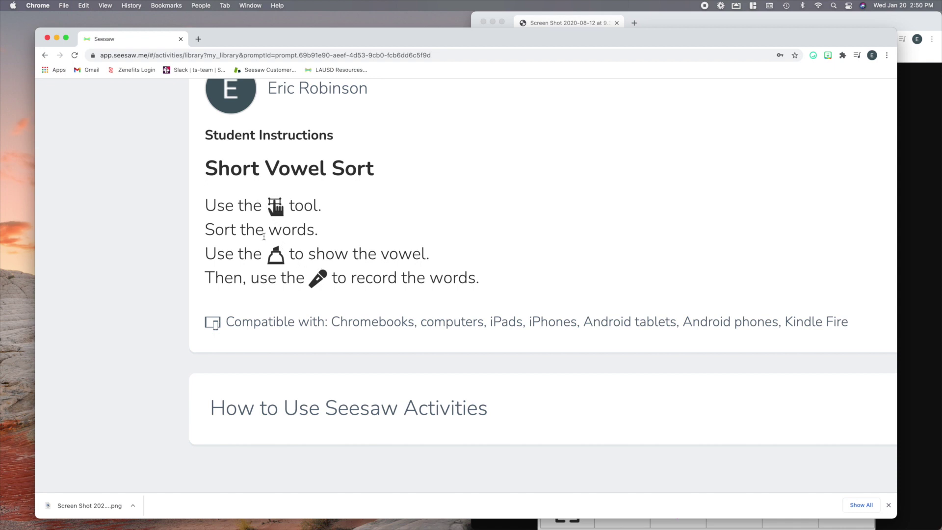
key(super+0)
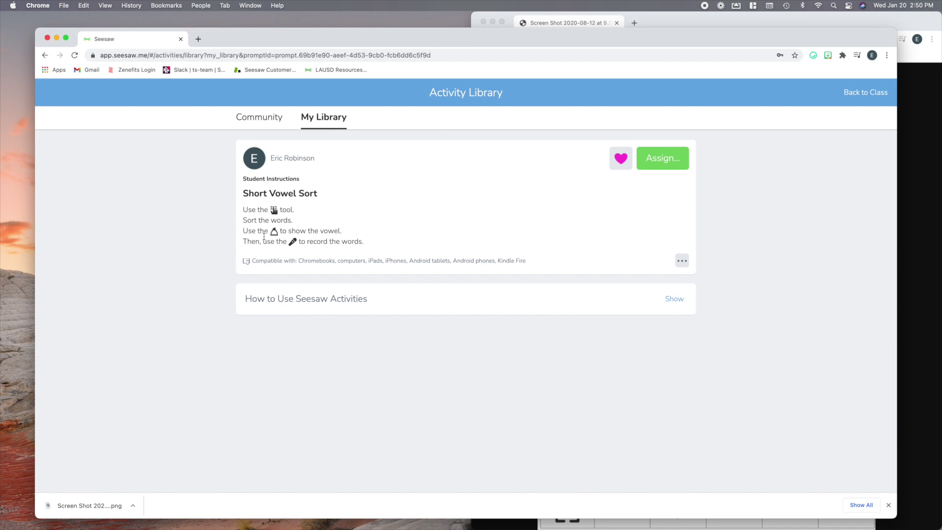
click(681, 260)
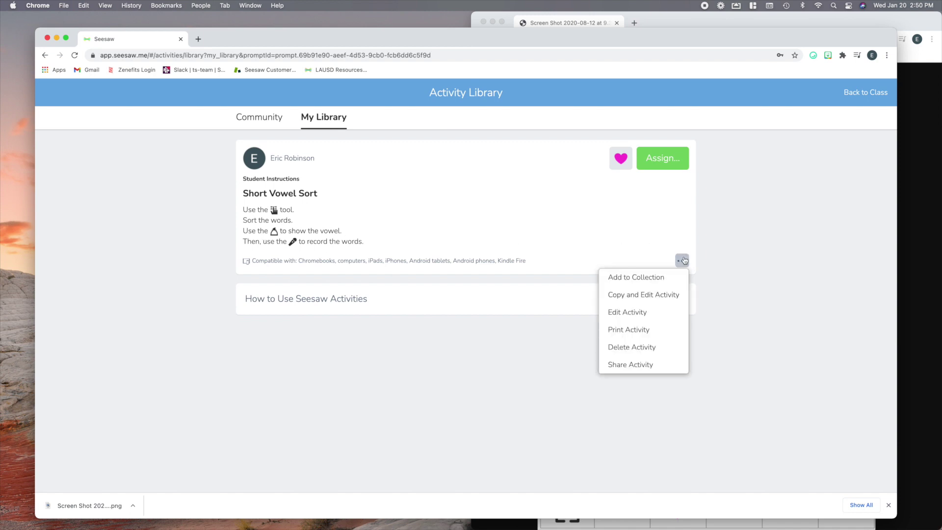
Edit the activity and add a blank Drawing template for student responses.
click(634, 312)
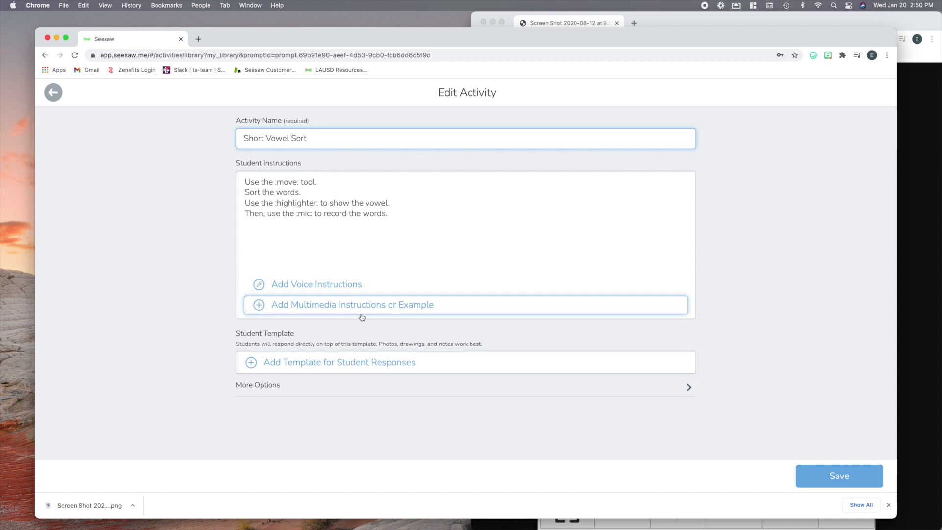
click(328, 362)
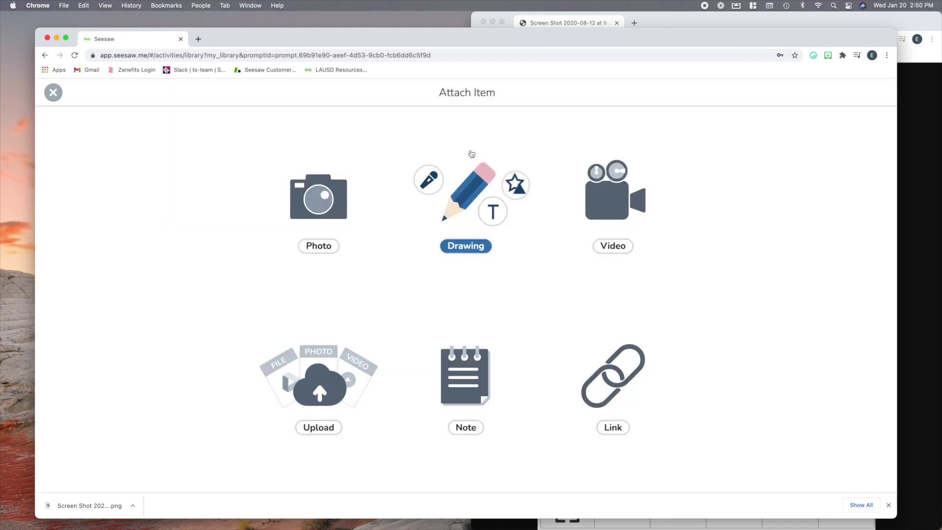
click(467, 194)
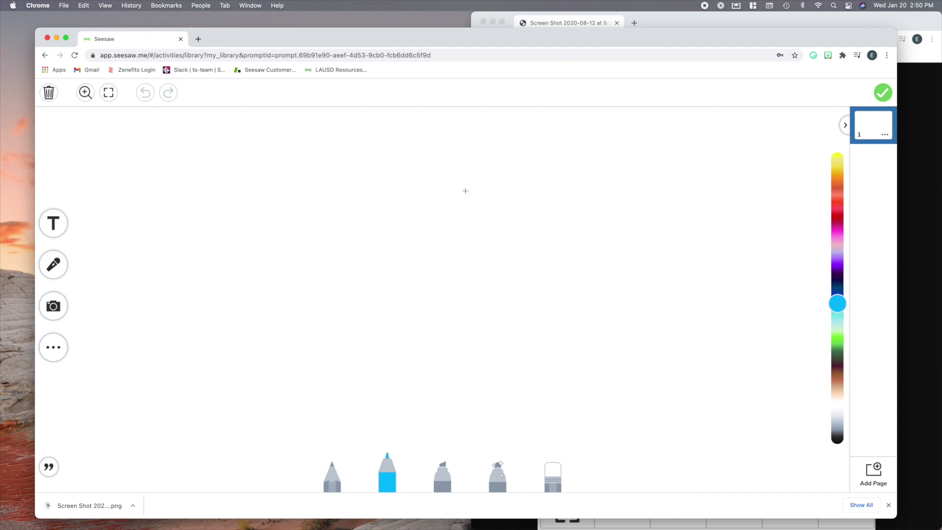
Add a 'Short A' text heading at the top left of the canvas.
click(62, 231)
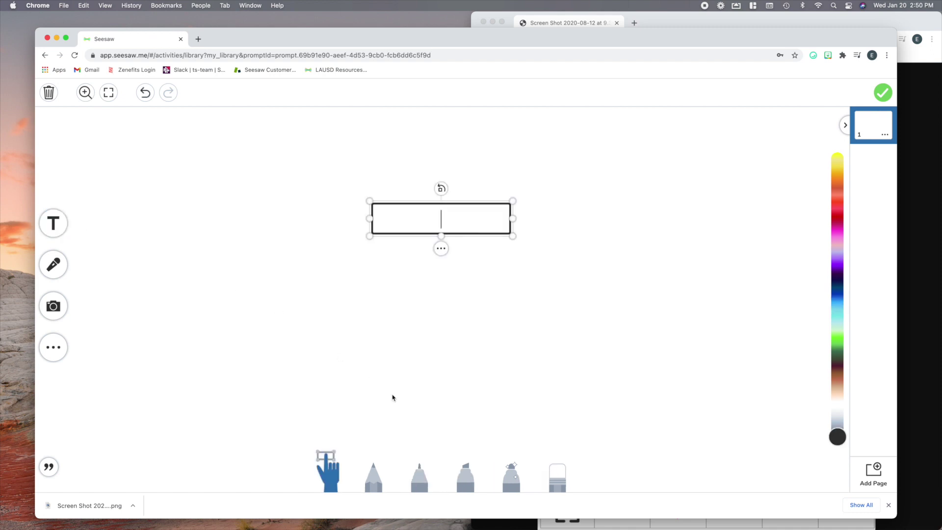
text(Short A)
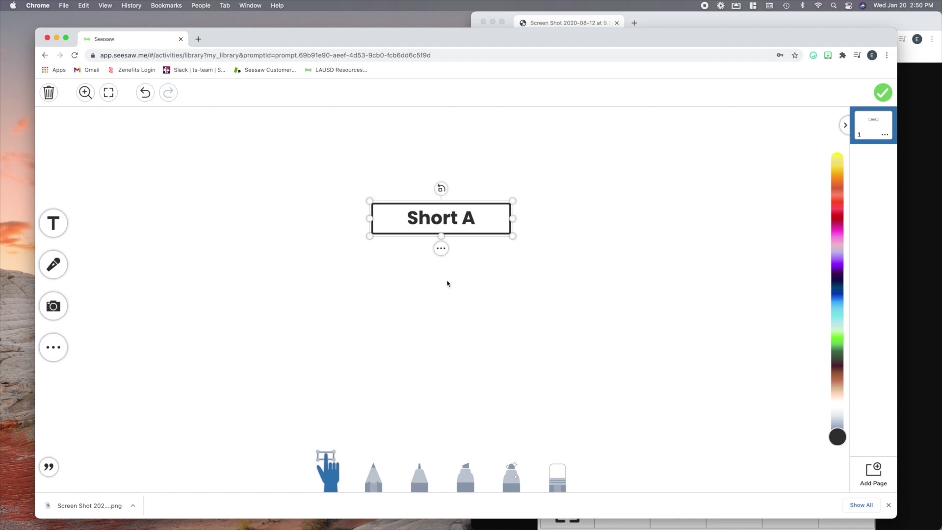
drag(450, 227, 267, 132)
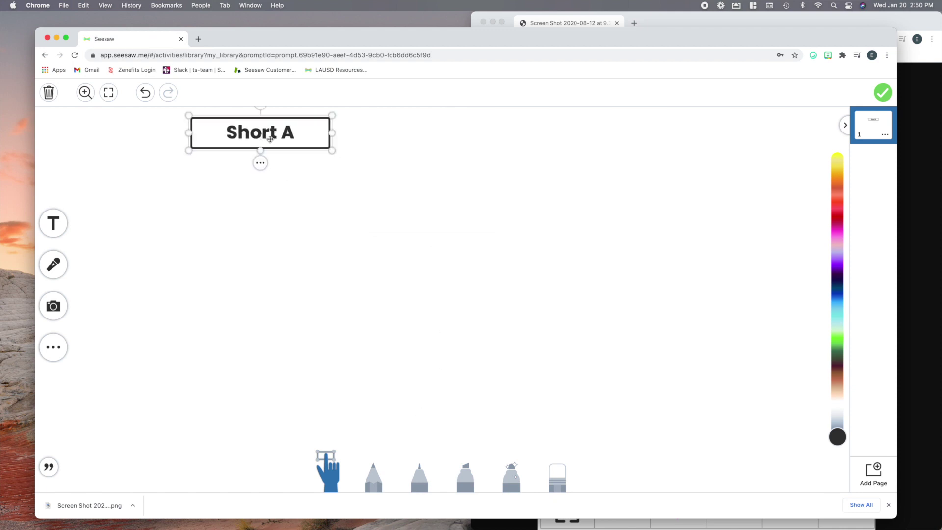
Add a 'Short E' text heading and place it at the top right of the canvas.
click(58, 229)
text(Short #)
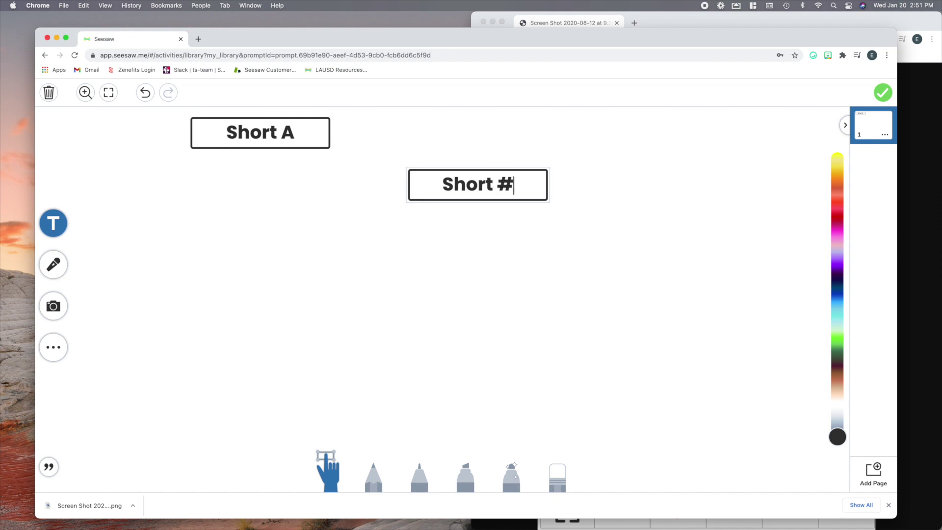
key(BackSpace)
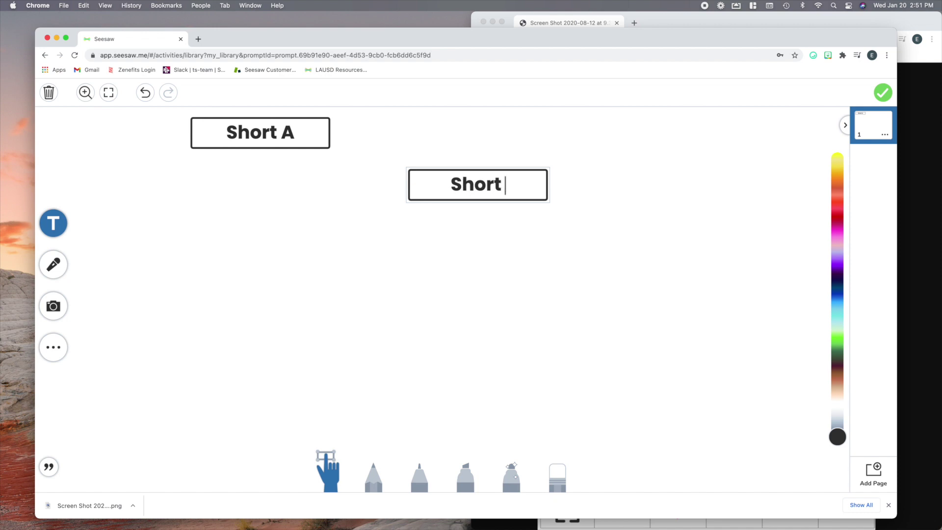
text(E)
click(196, 296)
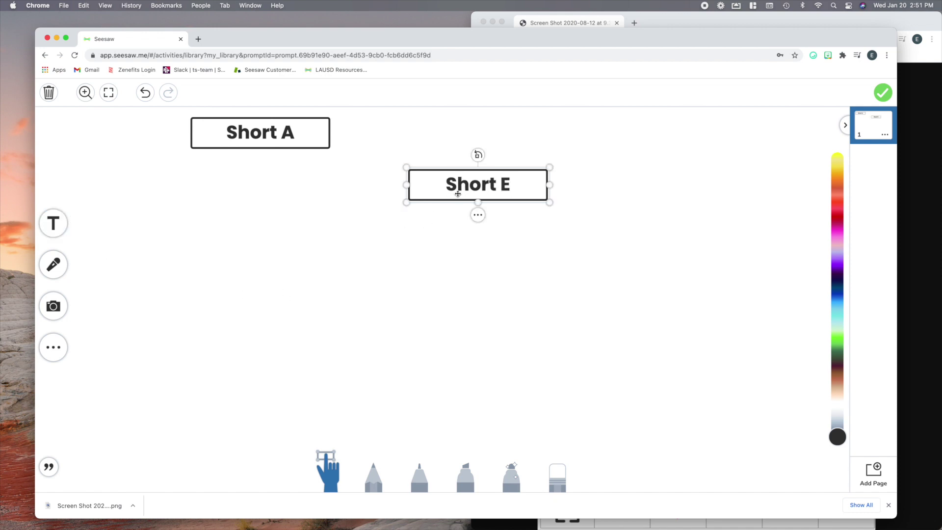
drag(455, 192, 614, 138)
click(53, 223)
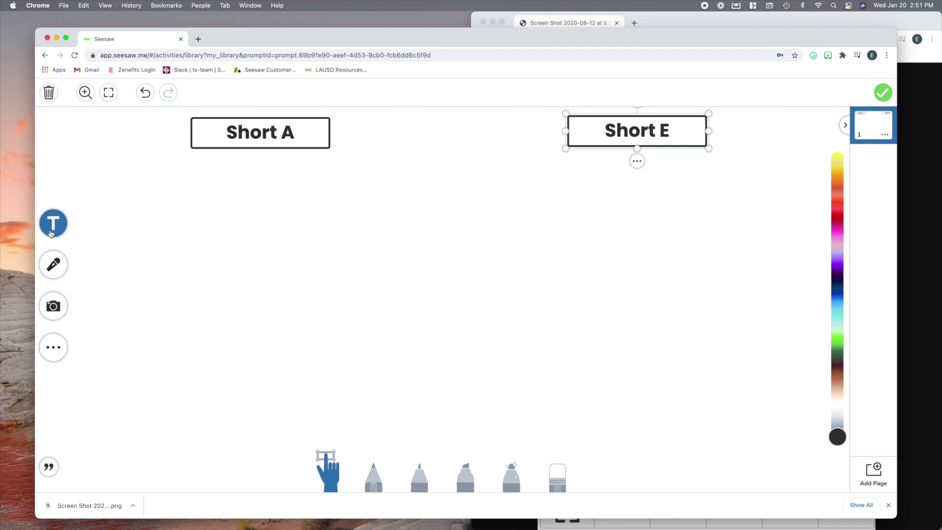
click(255, 286)
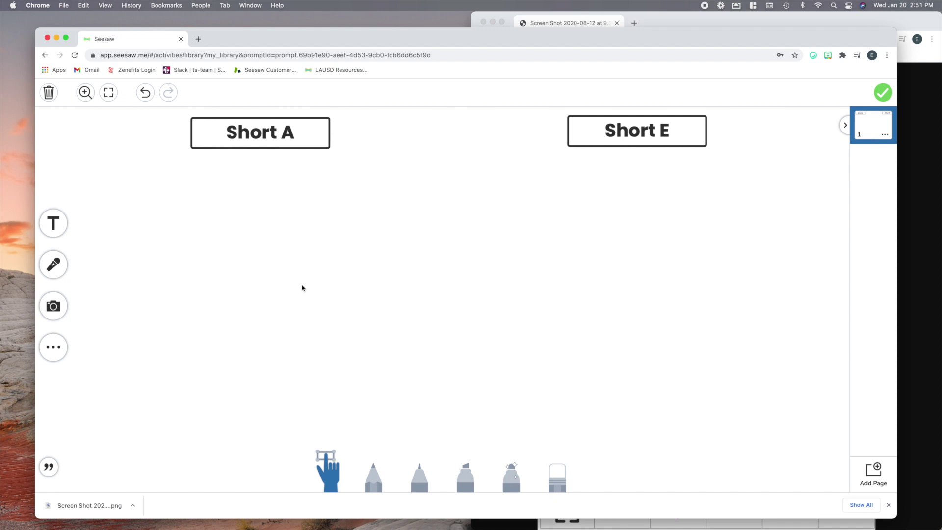
click(56, 224)
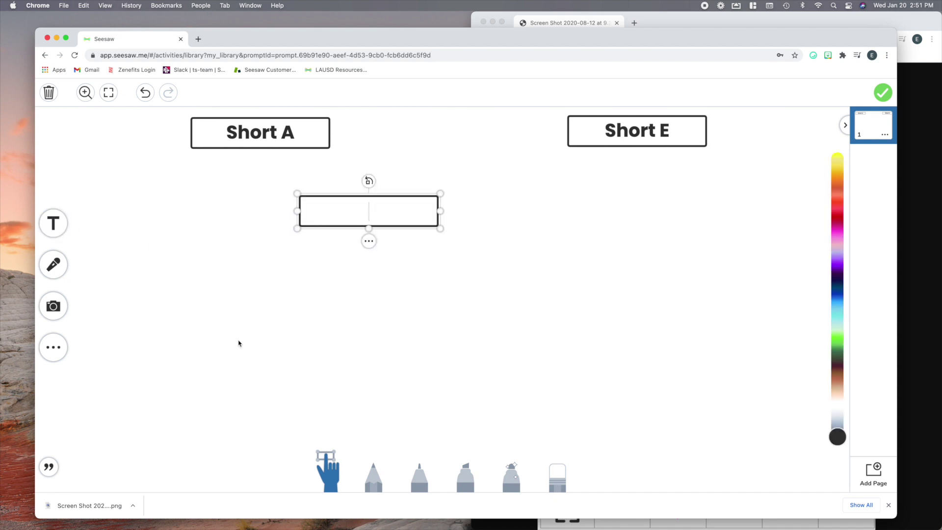
Create a 'cat' word card, narrow it to fit, and give it a solid blue fill with white text.
text(cat)
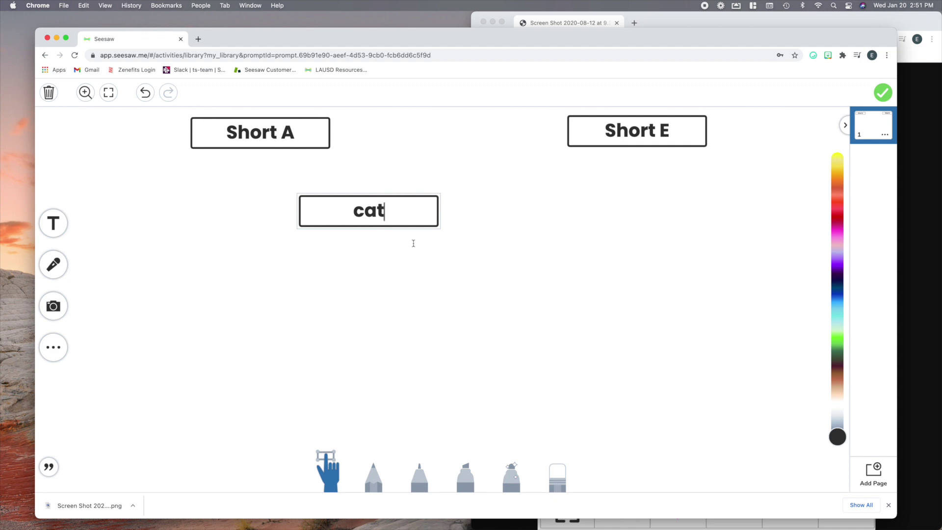
click(458, 220)
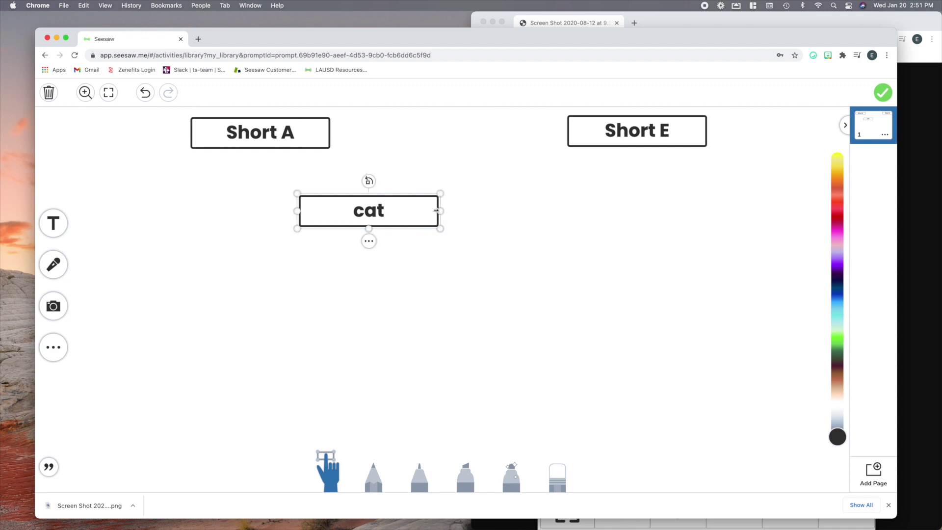
drag(440, 210, 378, 211)
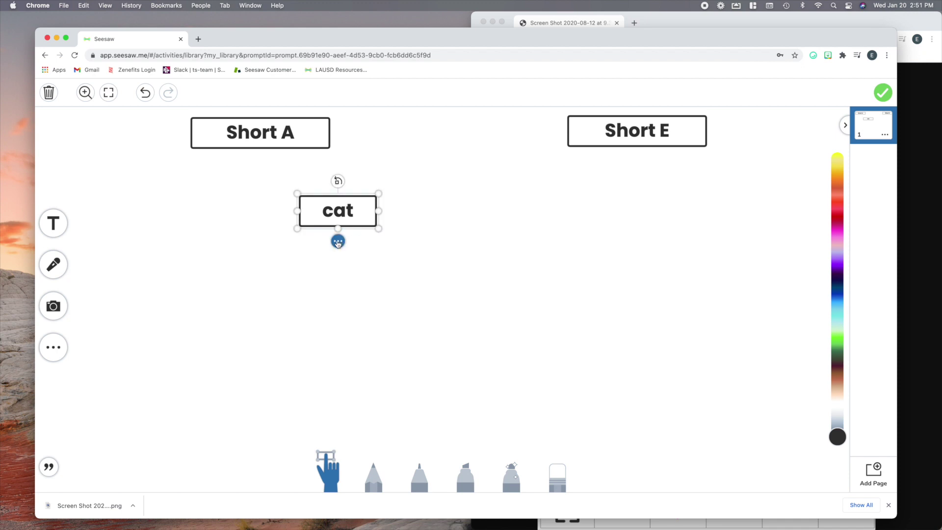
click(338, 241)
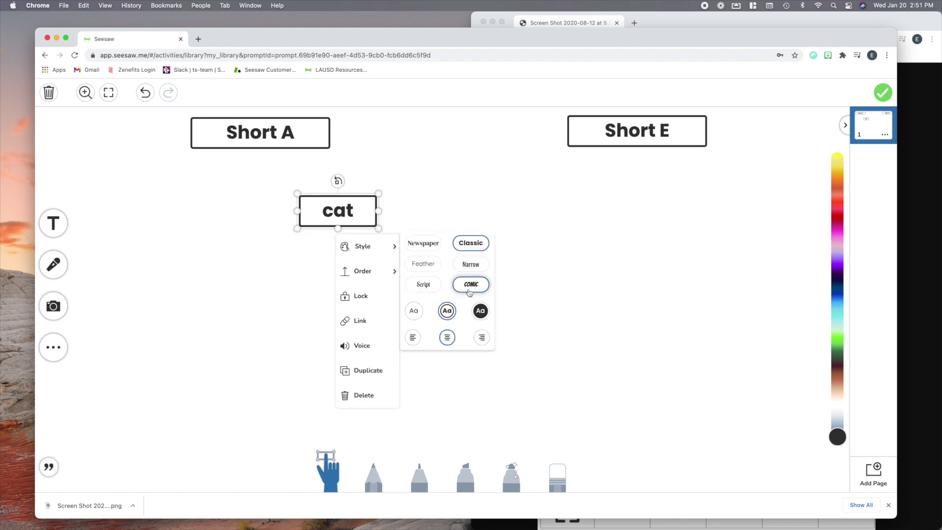
click(479, 310)
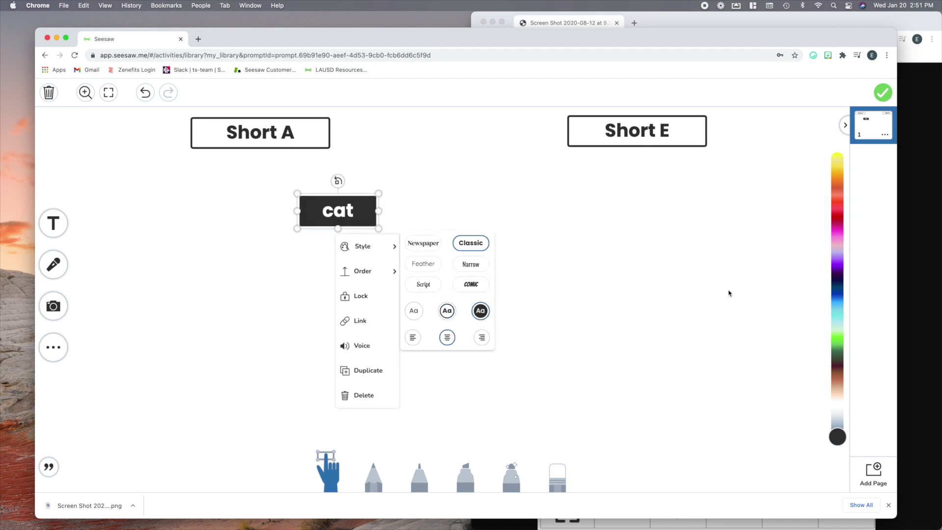
drag(837, 436, 837, 303)
click(813, 307)
click(571, 339)
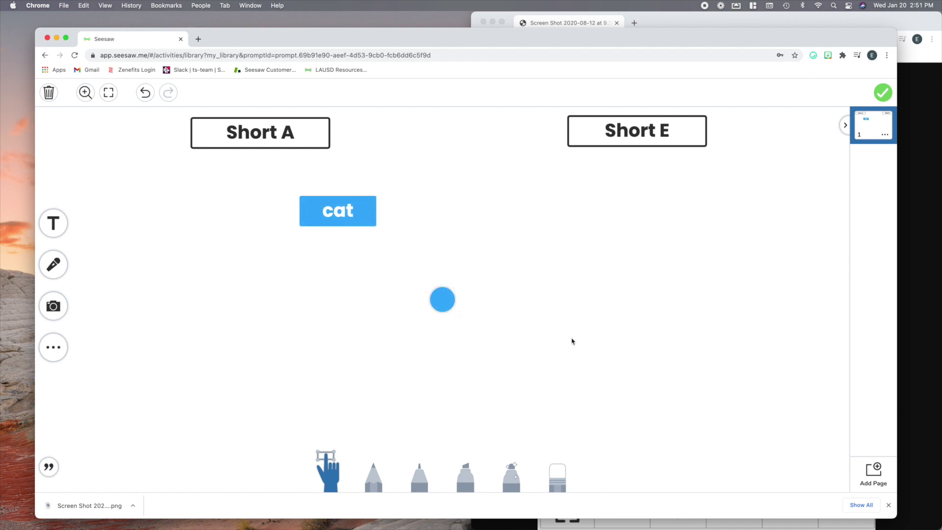
click(322, 201)
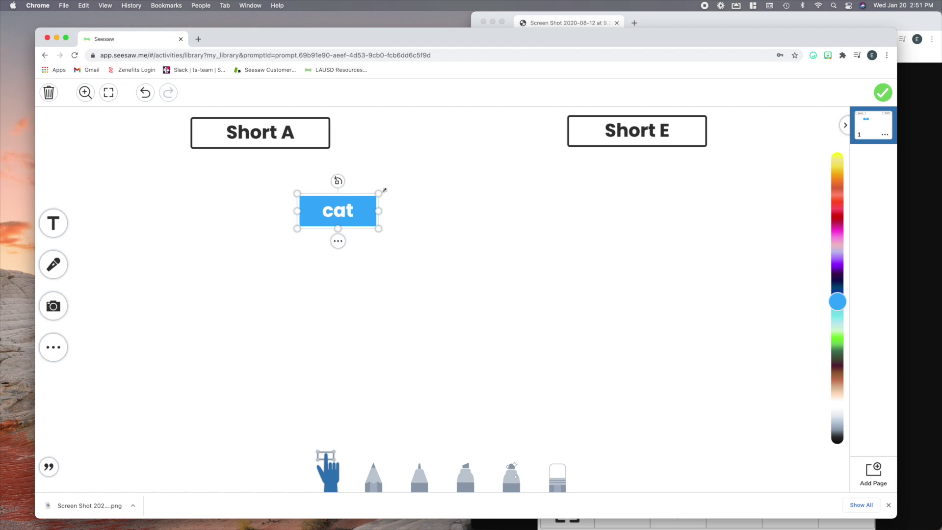
Duplicate the cat card twice with copy and paste, moving one copy below the other.
click(53, 223)
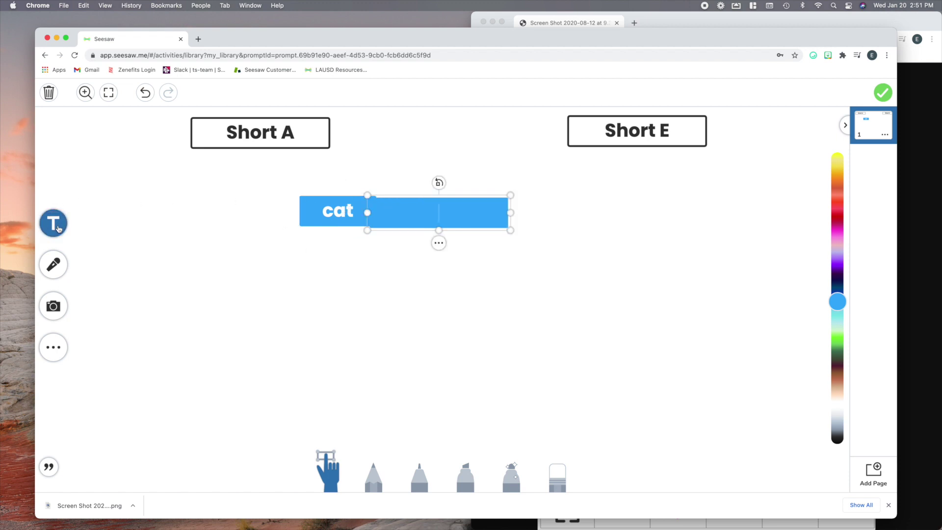
click(497, 257)
click(53, 223)
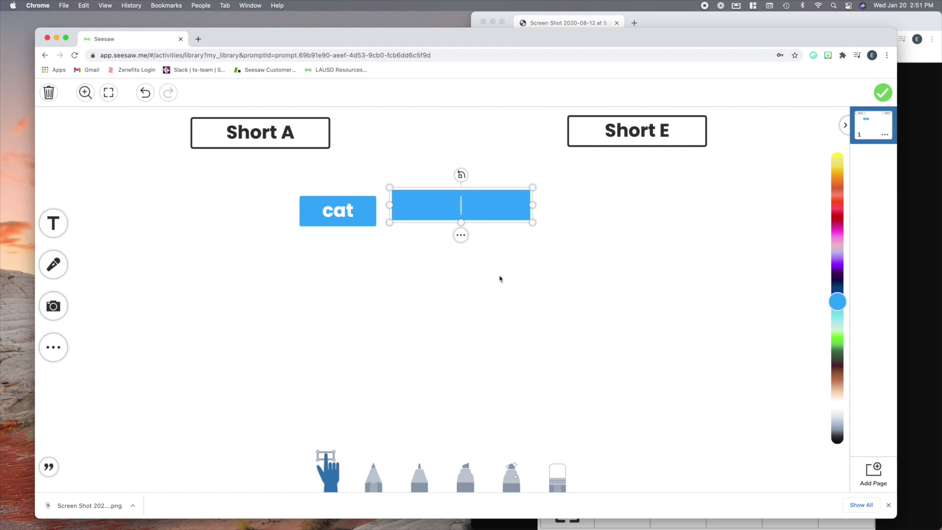
click(499, 278)
click(356, 205)
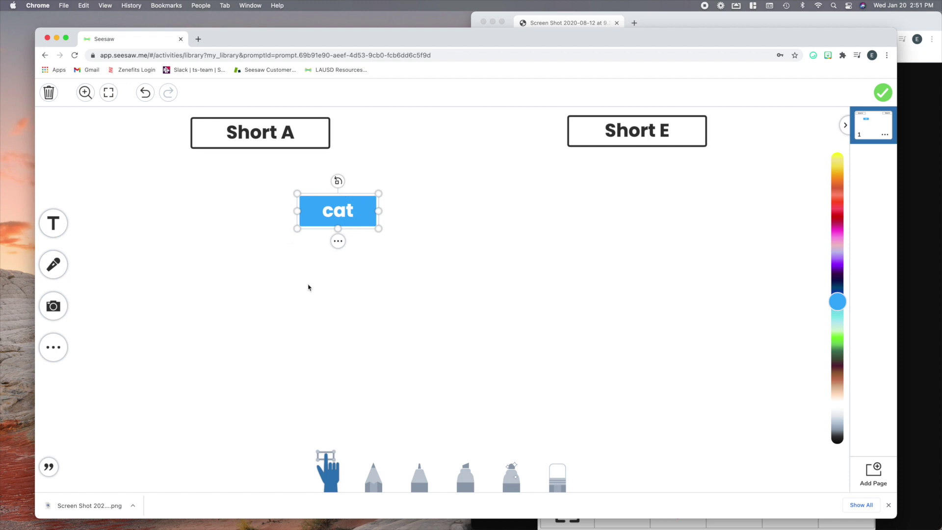
key(cmd+c)
key(super+v)
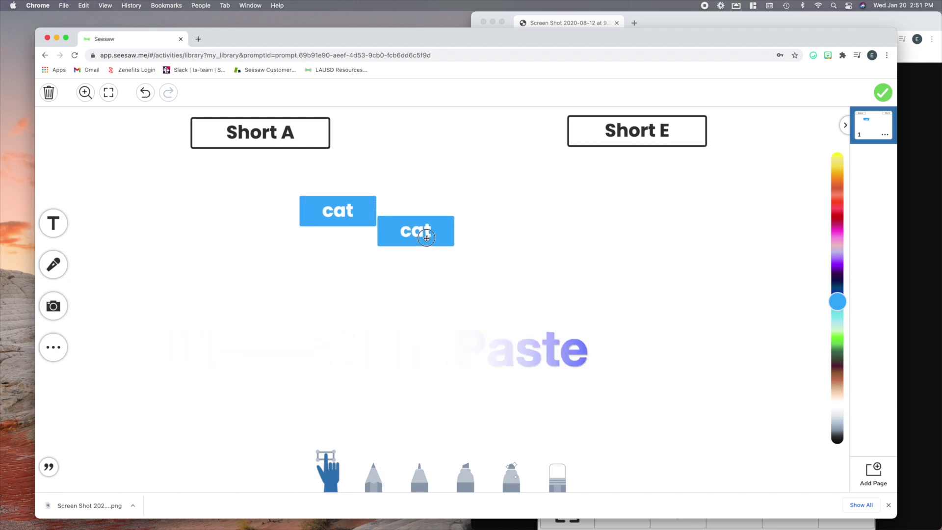
click(422, 232)
click(335, 219)
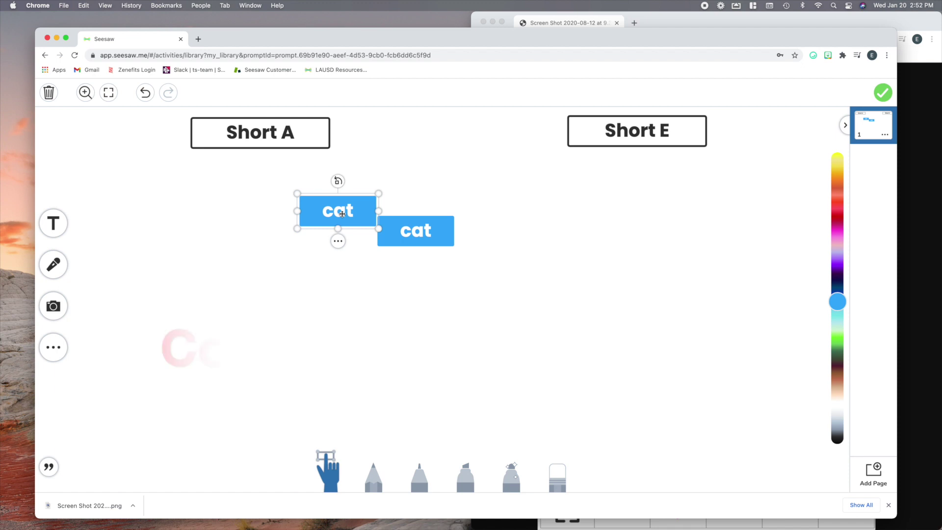
key(super+c)
key(super+v)
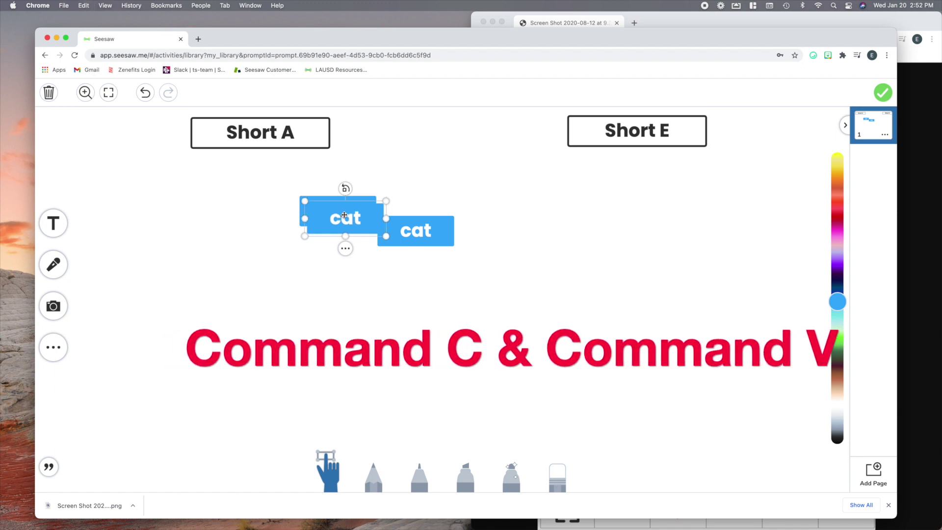
drag(342, 214, 416, 267)
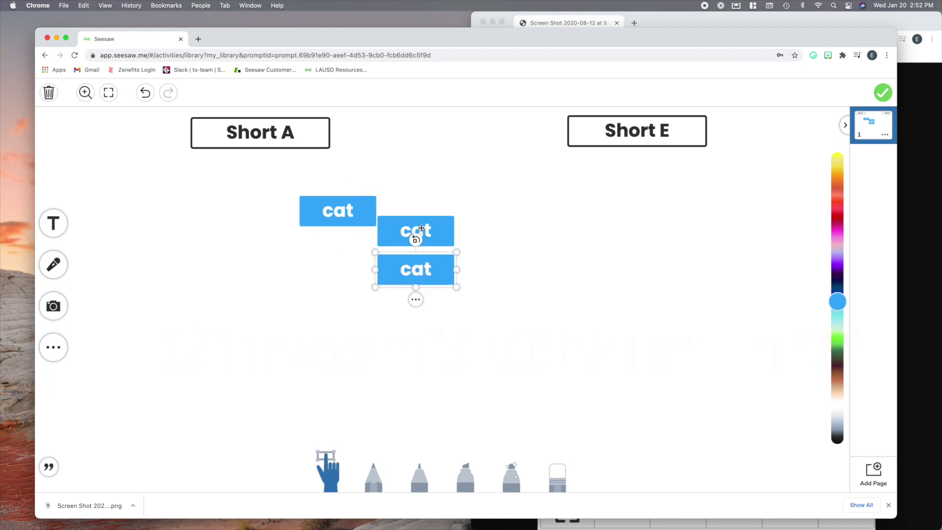
Retype the two copies as 'bed' and 'hat'.
click(417, 229)
click(426, 225)
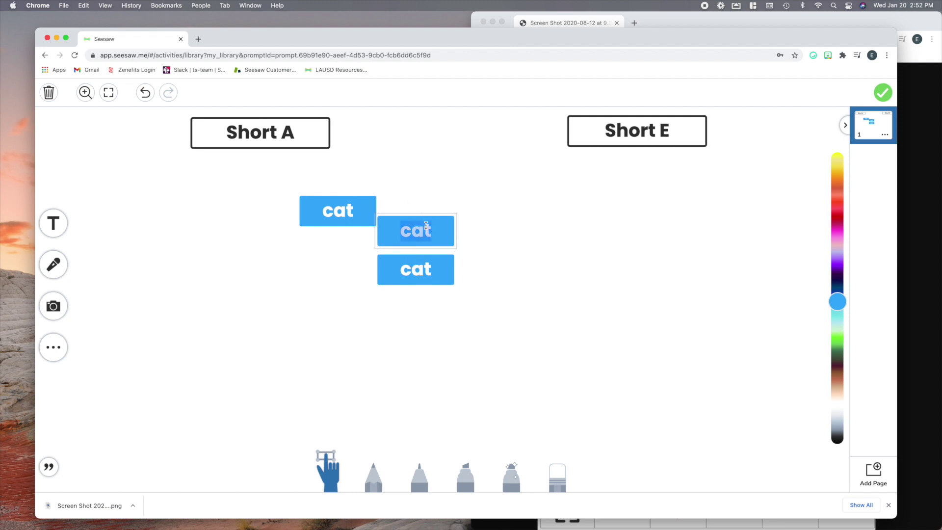
text(bed)
click(418, 269)
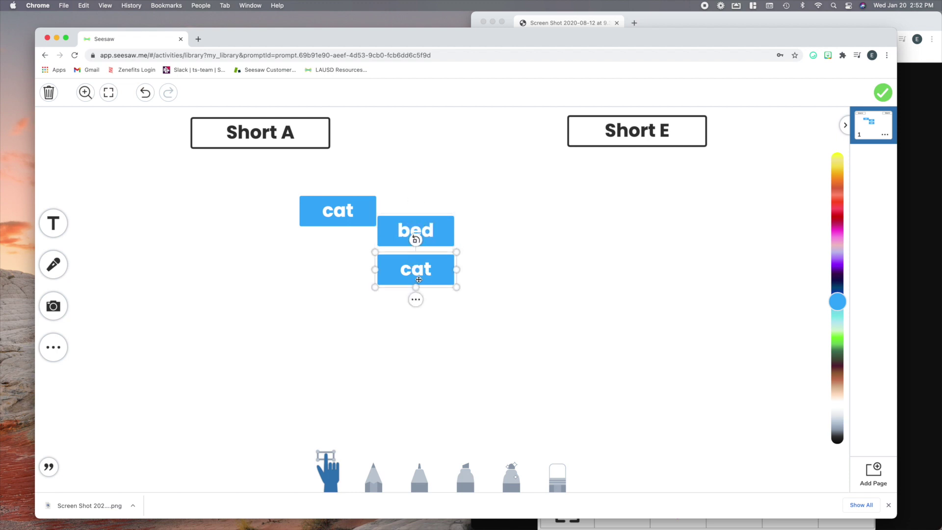
click(418, 279)
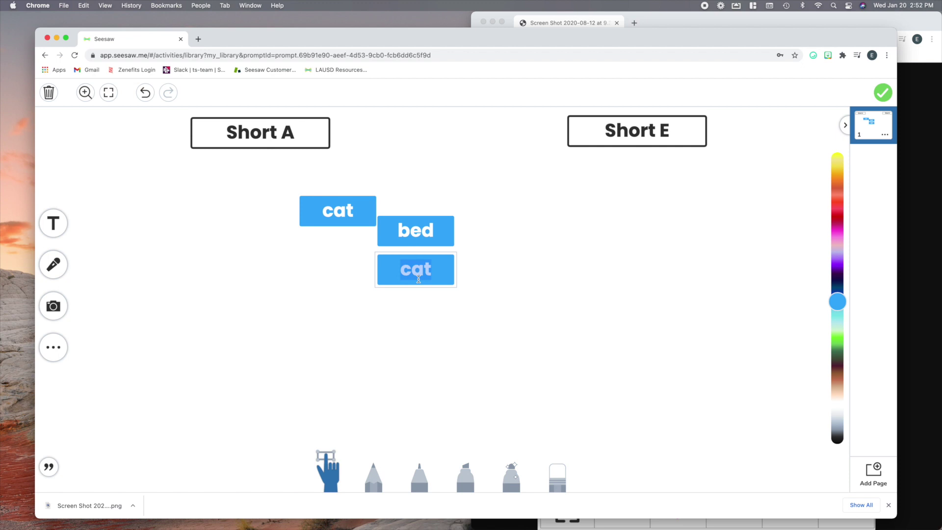
text(hat)
click(414, 308)
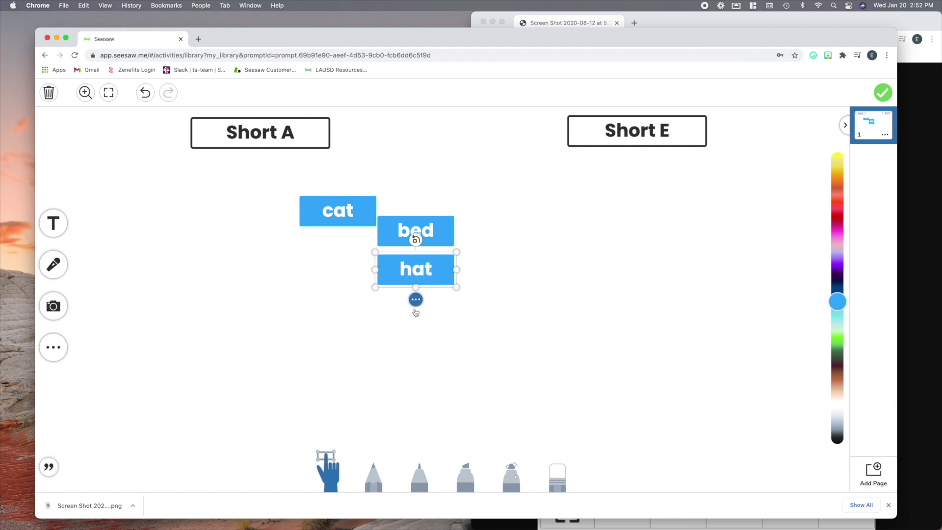
Move another cat copy to the right and retype it as 'bet'.
drag(360, 225, 575, 300)
click(560, 296)
click(561, 297)
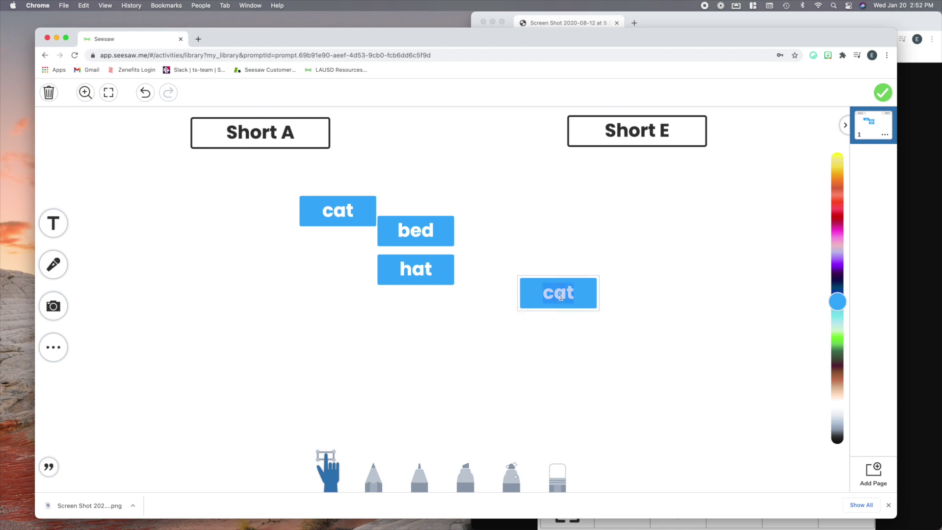
text(bet)
click(557, 358)
click(521, 351)
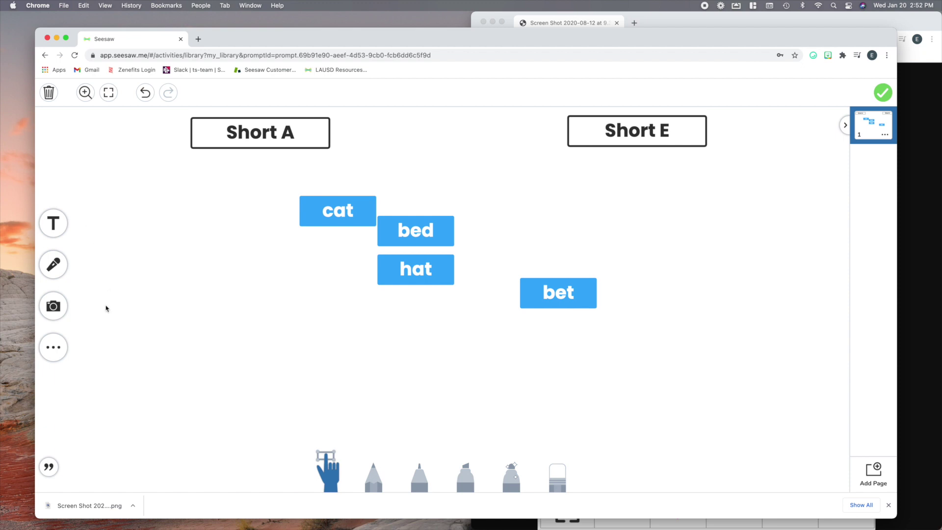
click(53, 346)
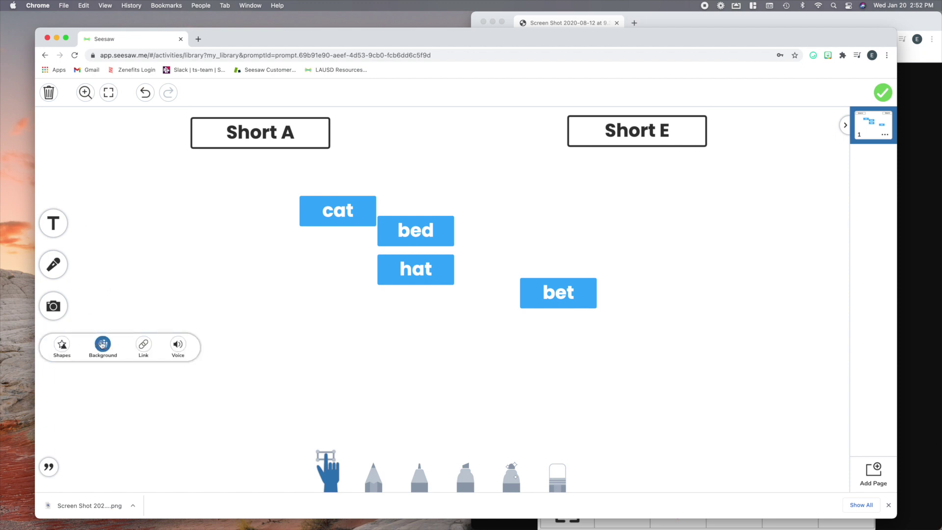
Add a yellow star shape and move it to the lower left of the page.
click(58, 344)
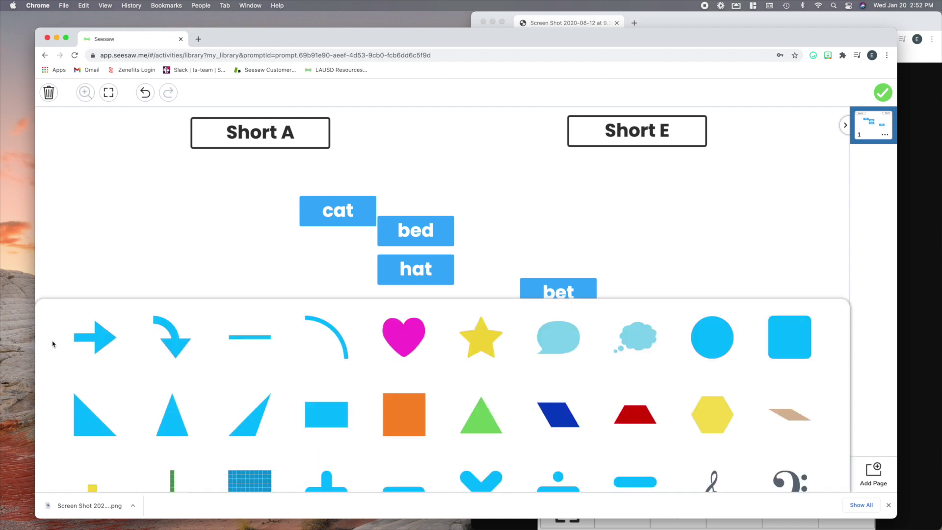
click(481, 337)
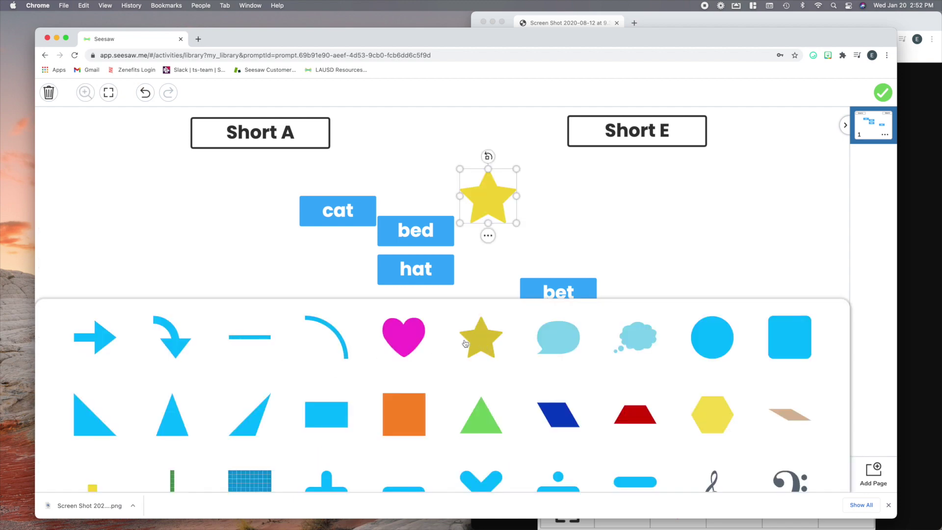
click(567, 214)
mouse_move(510, 196)
mouse_down()
mouse_move(224, 365)
mouse_move(231, 389)
mouse_move(204, 363)
mouse_move(228, 385)
mouse_up()
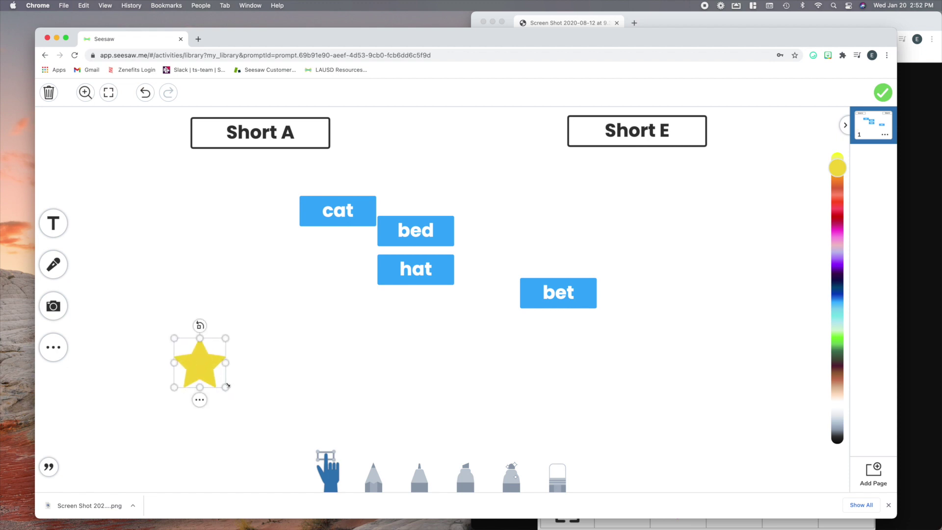
click(53, 347)
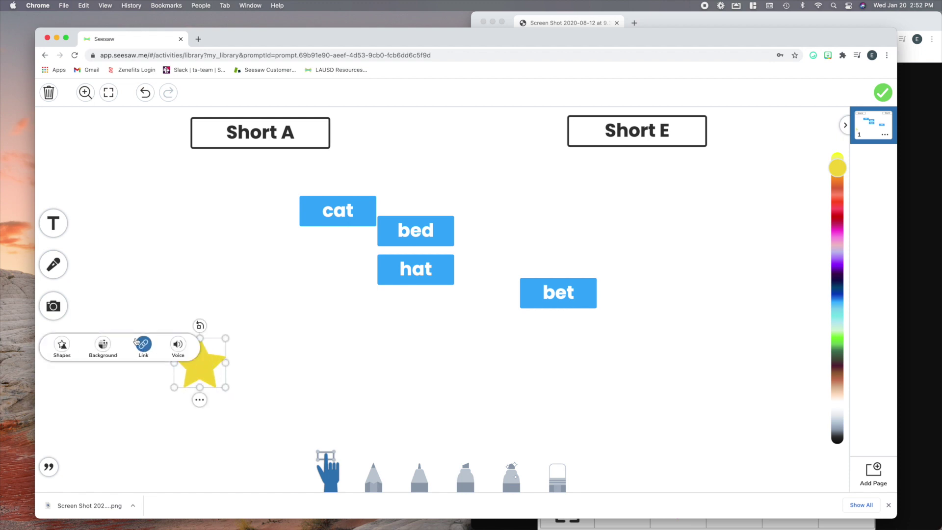
click(211, 340)
click(224, 369)
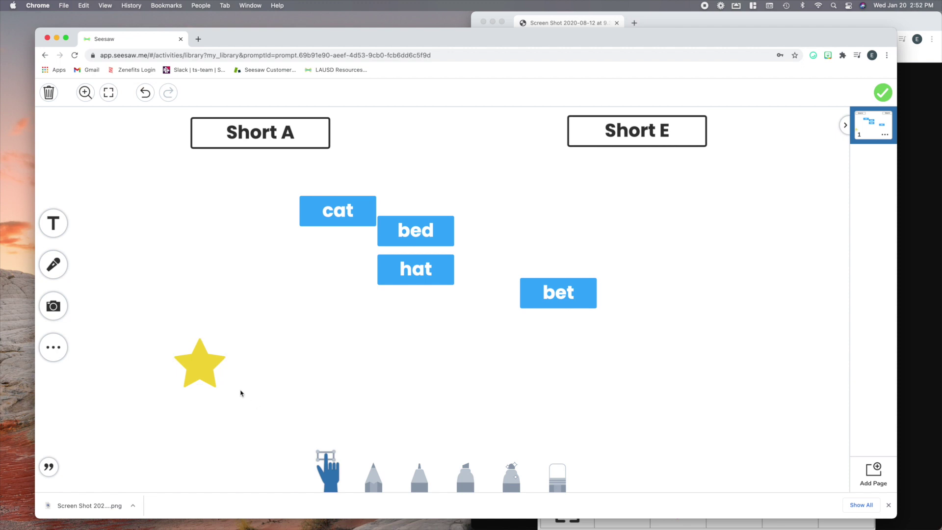
click(204, 369)
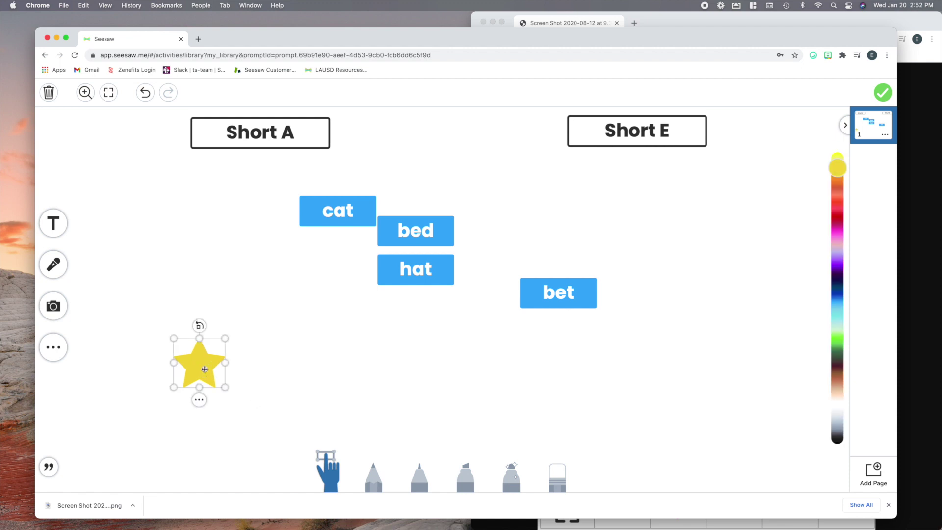
Paste several copies of the star and scatter them below the word cards.
key(super+c)
key(super+v)
key(super+v)
key(super+v)
key(super+v)
key(super+v)
key(super+v)
key(super+v)
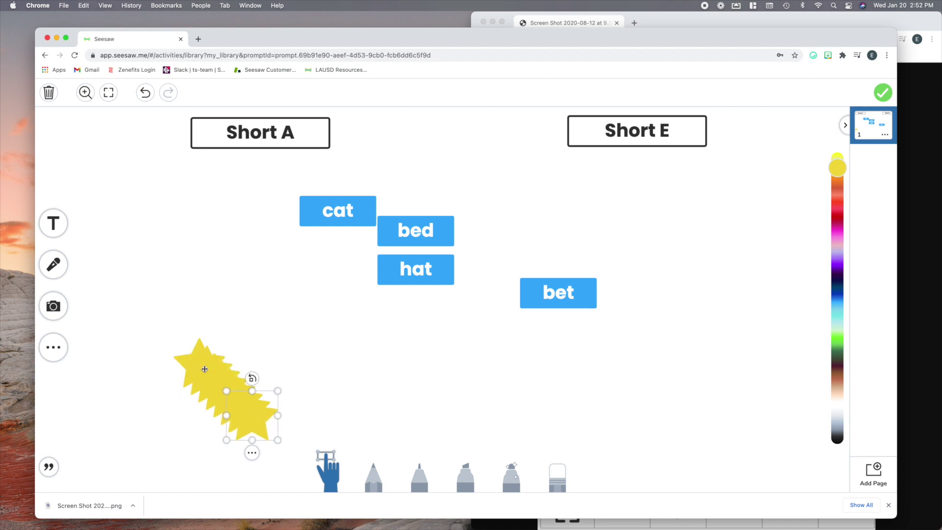
drag(220, 343, 275, 441)
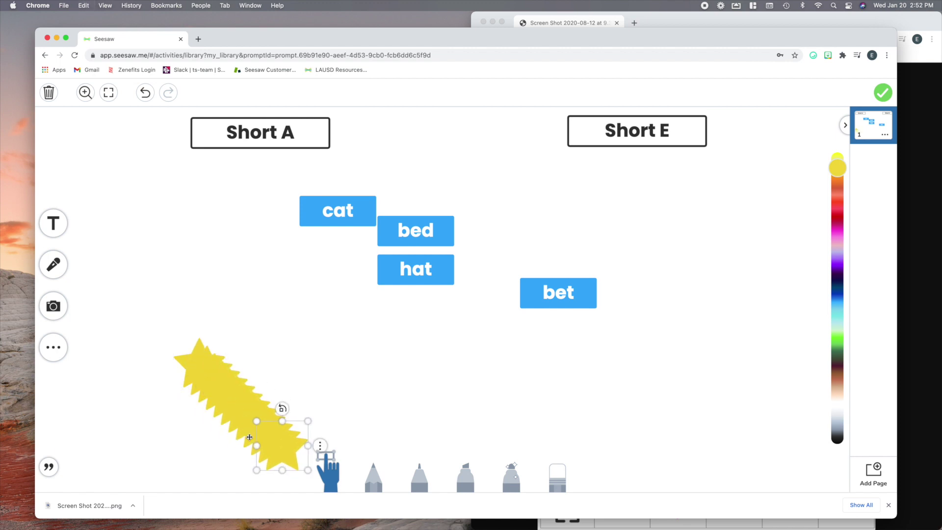
drag(200, 374, 292, 453)
drag(208, 412, 310, 468)
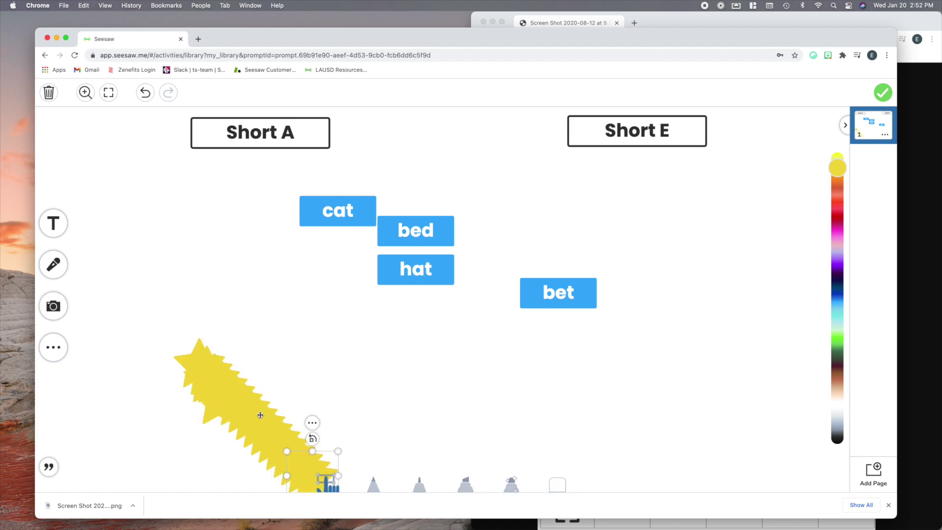
drag(243, 411, 333, 328)
drag(269, 420, 400, 338)
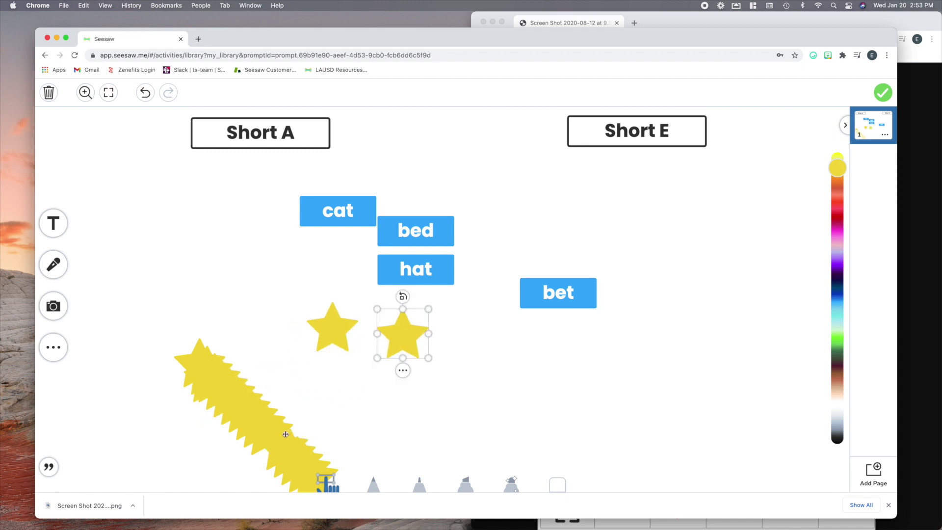
drag(286, 434, 307, 341)
drag(228, 386, 396, 372)
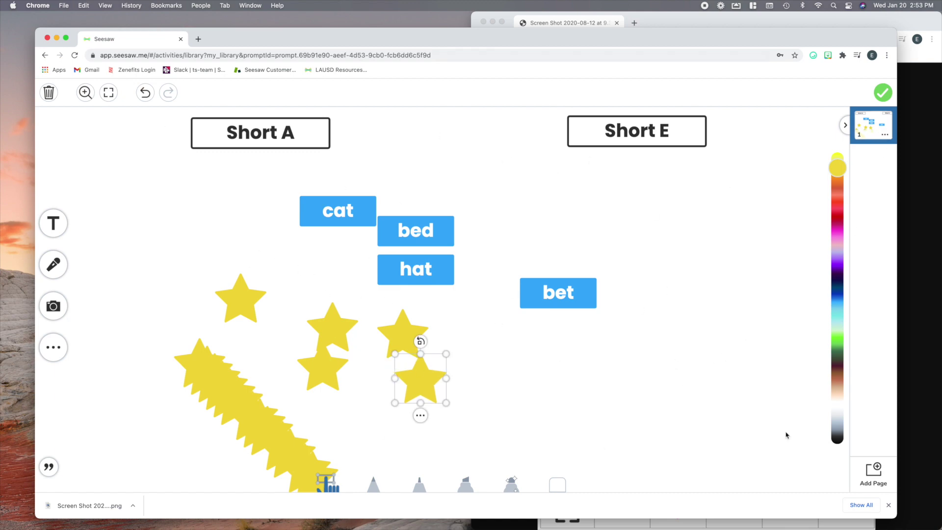
Add a blank second page and paste a copy of the bet word box onto it.
click(873, 472)
click(867, 125)
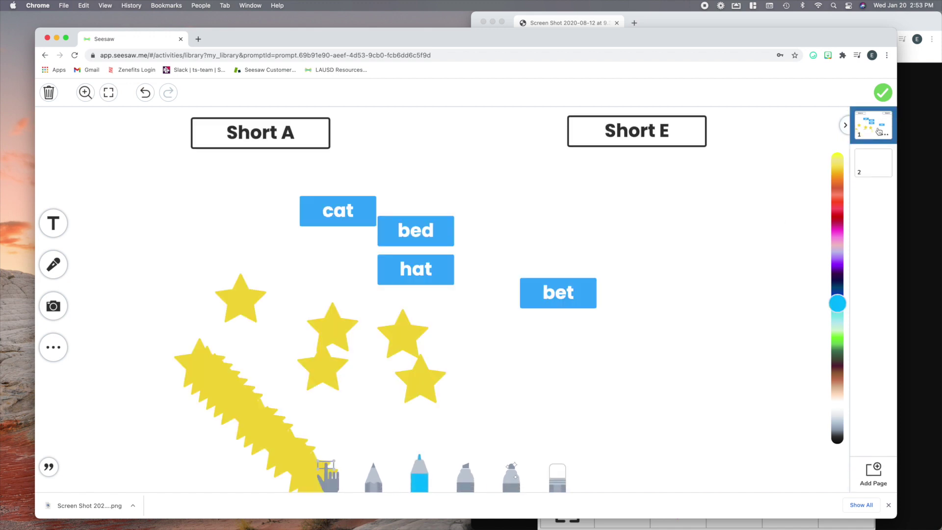
click(672, 133)
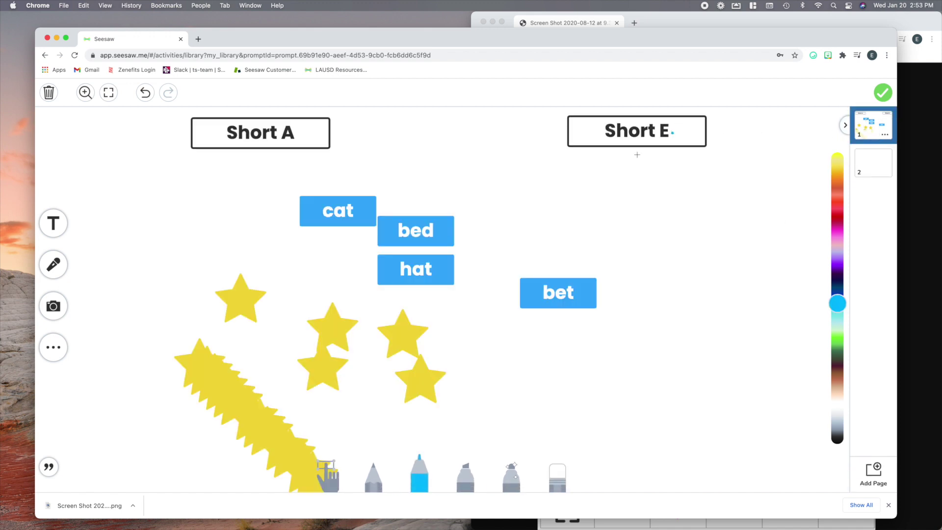
click(329, 474)
click(591, 302)
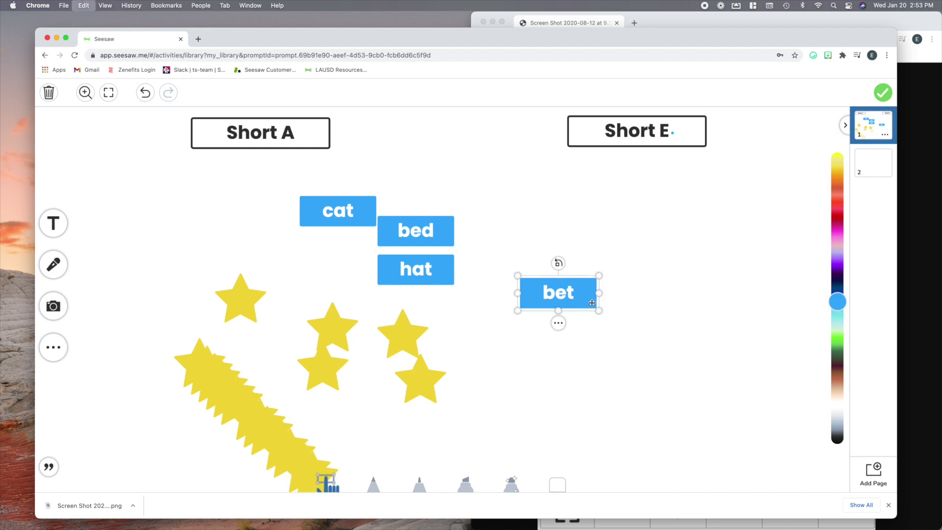
click(868, 168)
key(super+v)
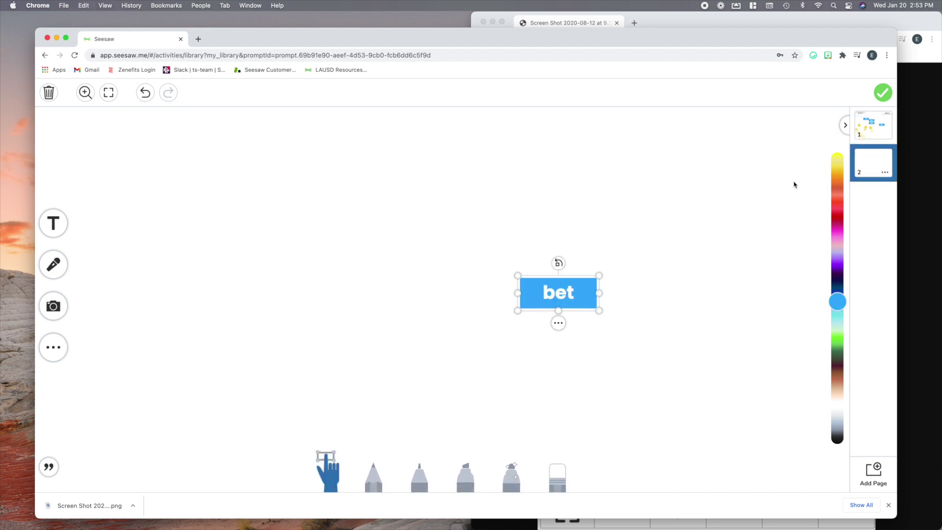
drag(547, 280, 284, 146)
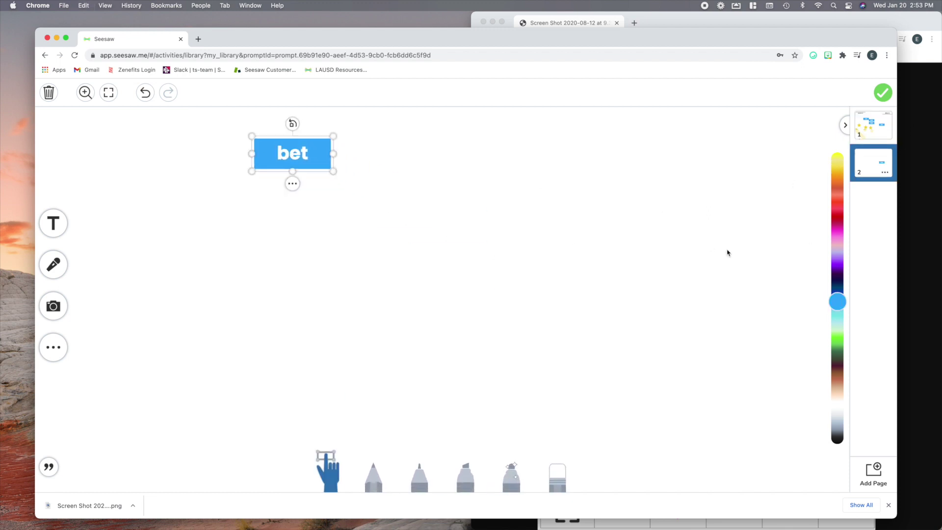
Delete the second page from its options menu, confirming the deletion.
click(885, 173)
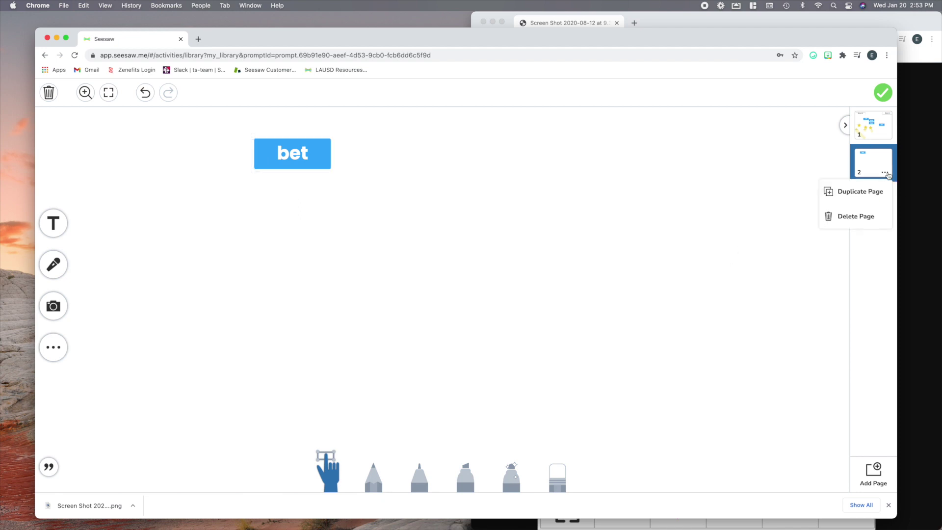
click(858, 216)
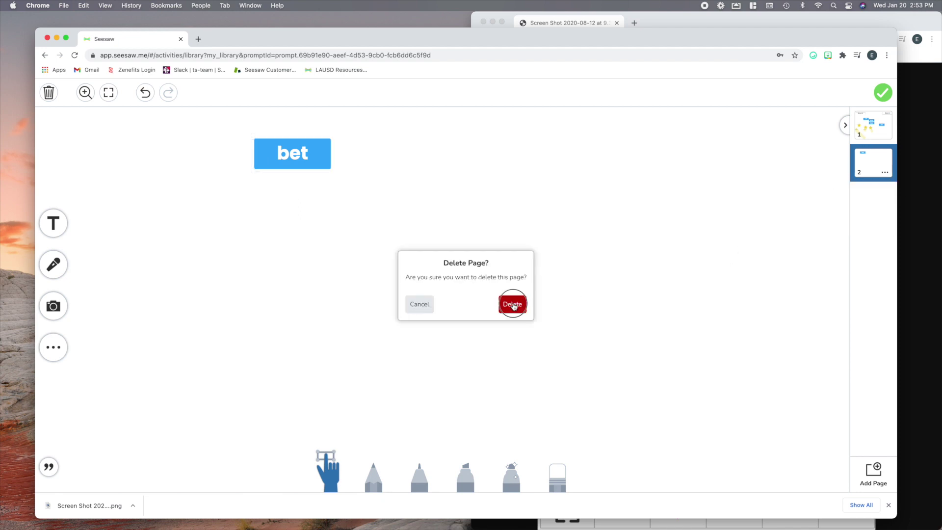
click(512, 302)
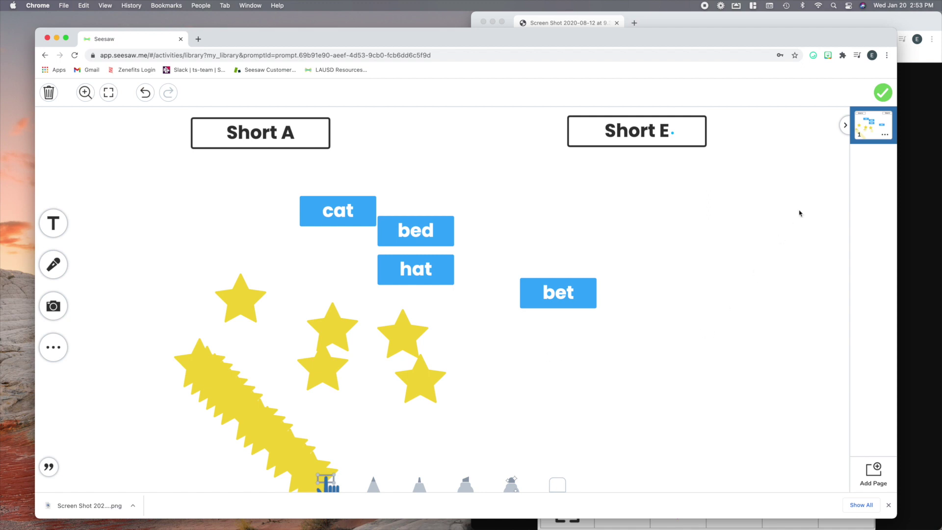
Duplicate the Short A / Short E sorting page into a second page.
click(886, 135)
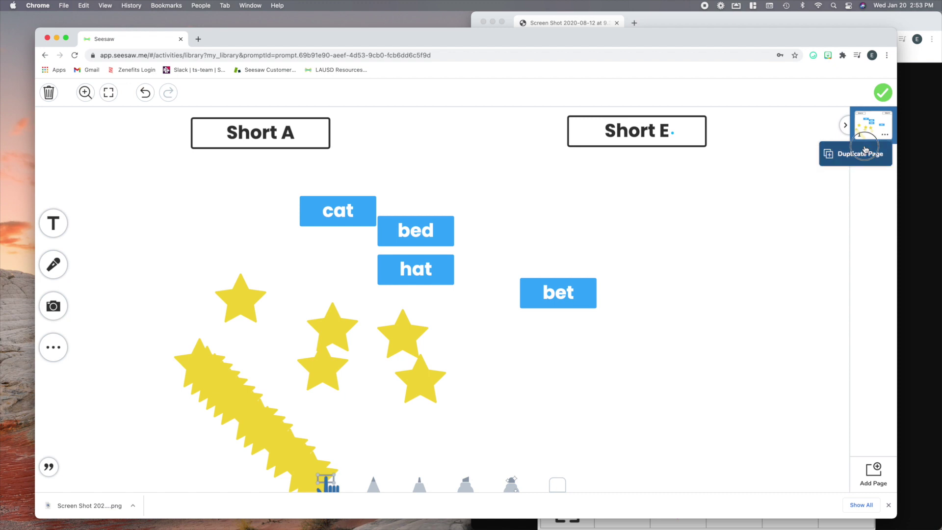
click(863, 152)
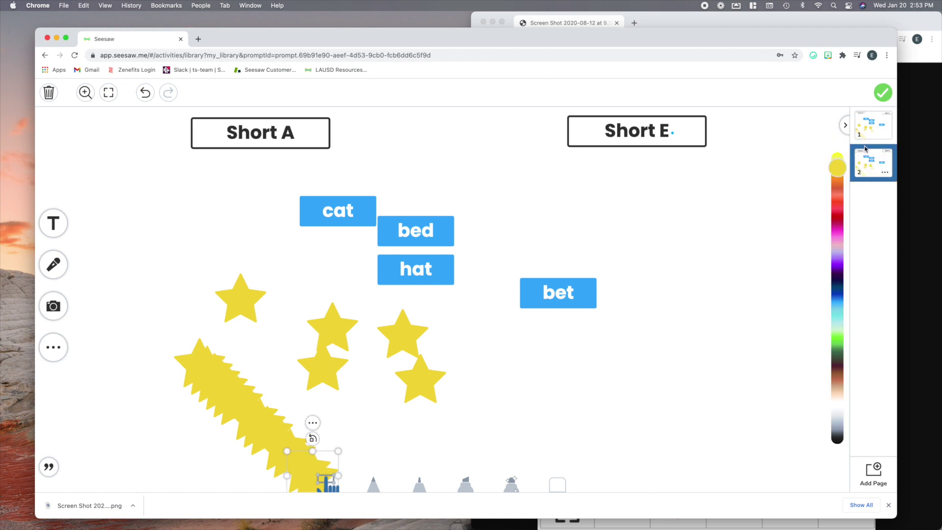
click(871, 173)
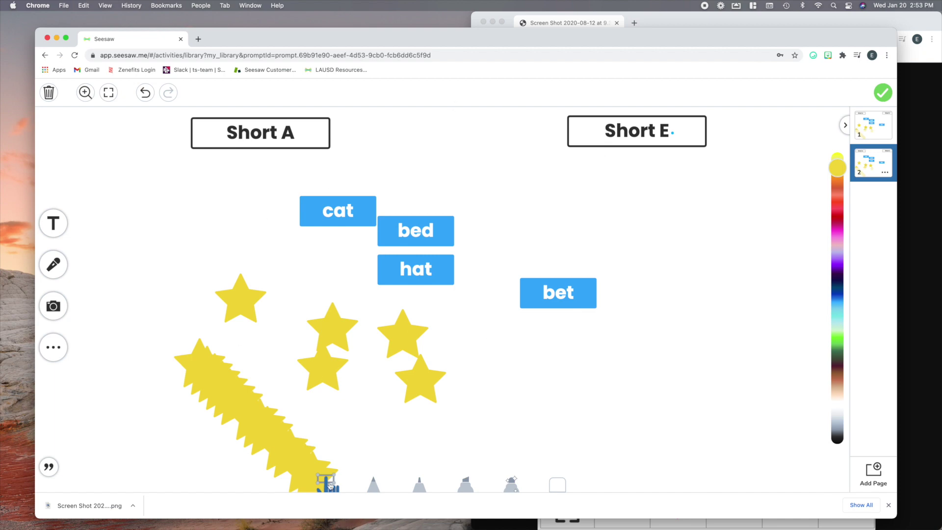
Give the first page a red-orange background.
click(873, 129)
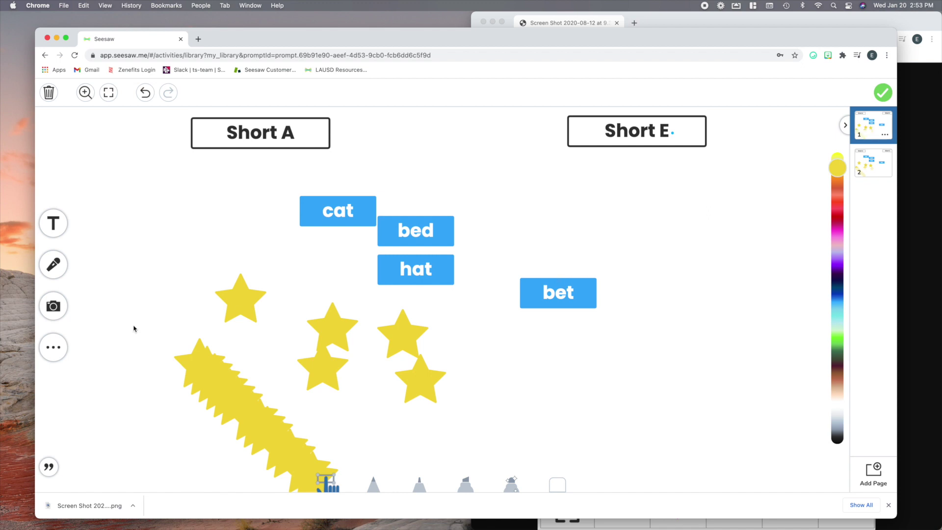
click(51, 347)
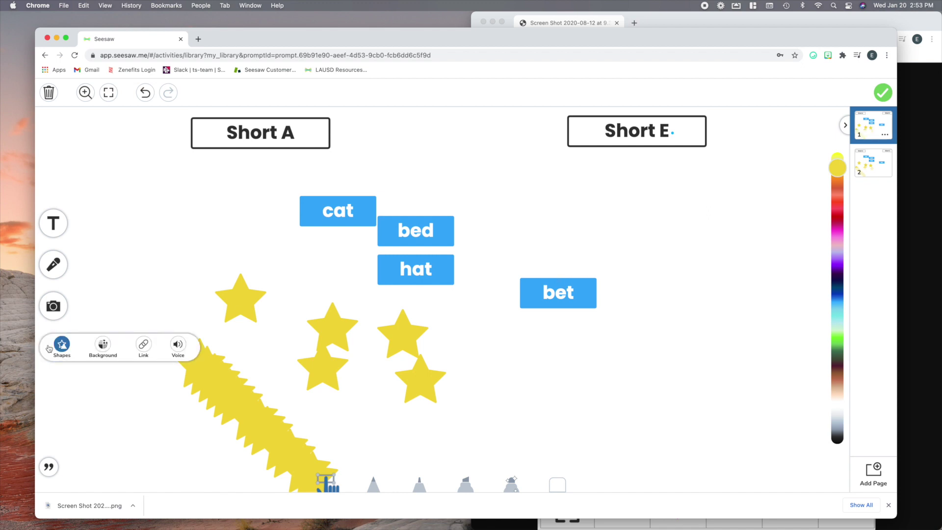
click(102, 349)
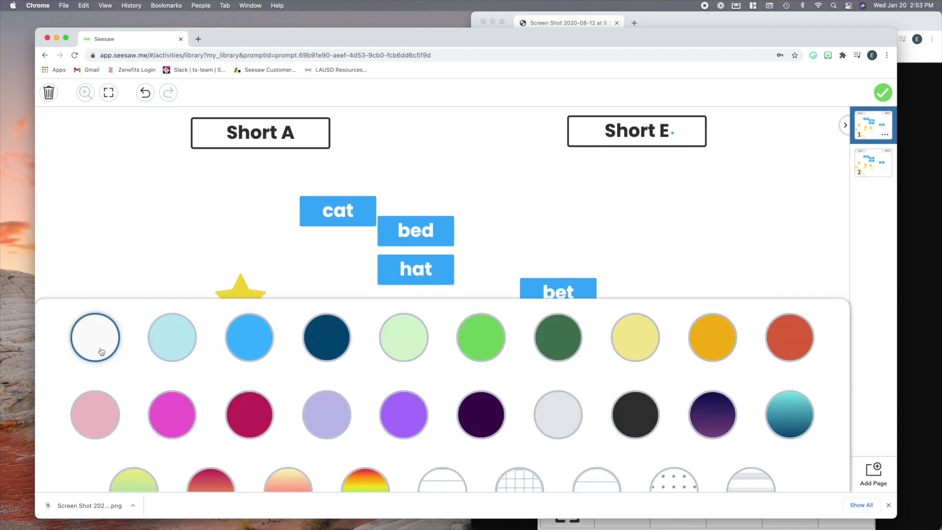
click(796, 348)
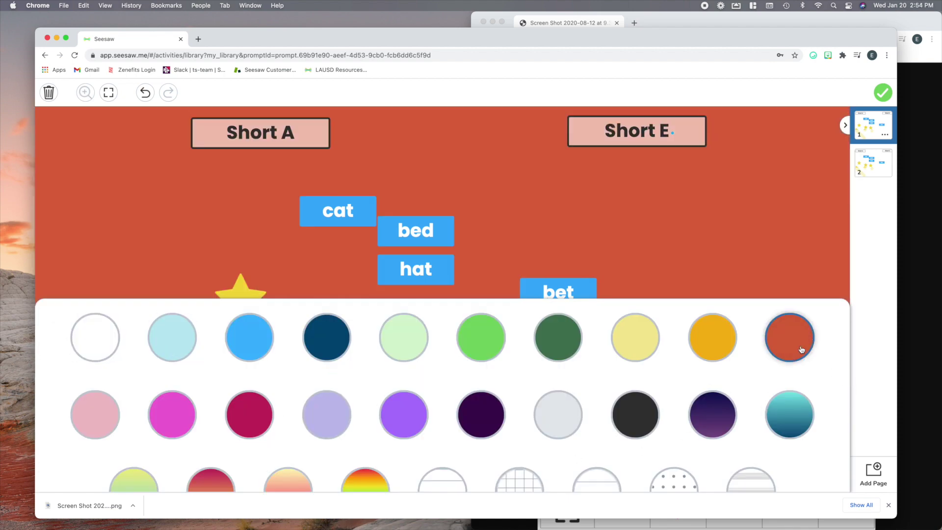
click(785, 267)
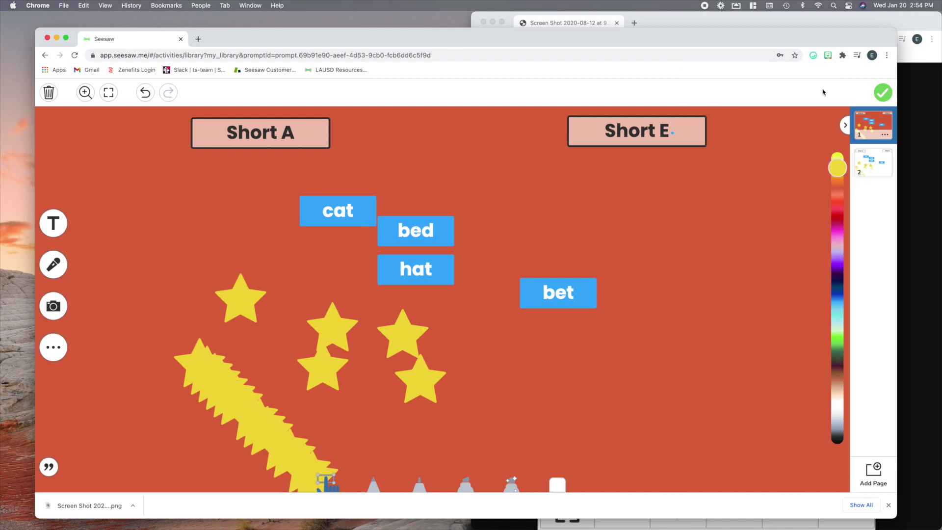
click(828, 55)
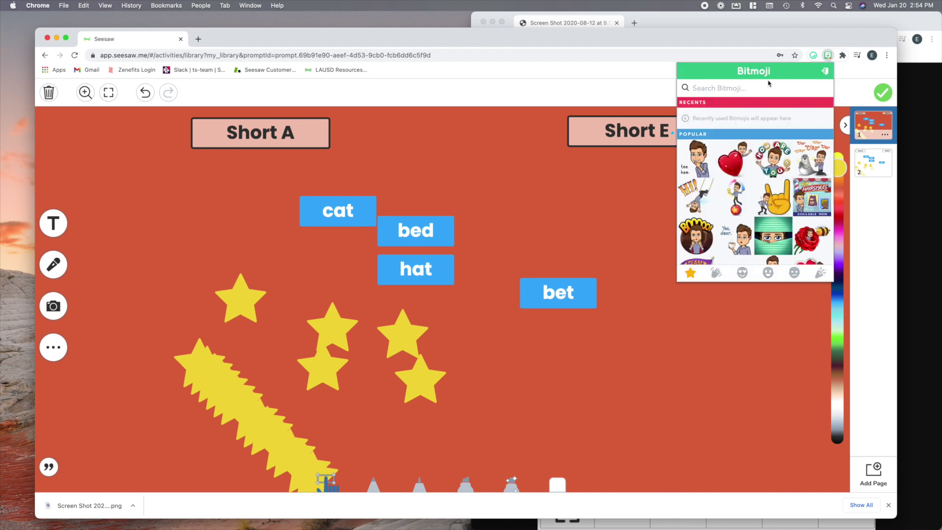
Search the Bitmoji extension for a pose and save a standing Bitmoji image.
click(757, 88)
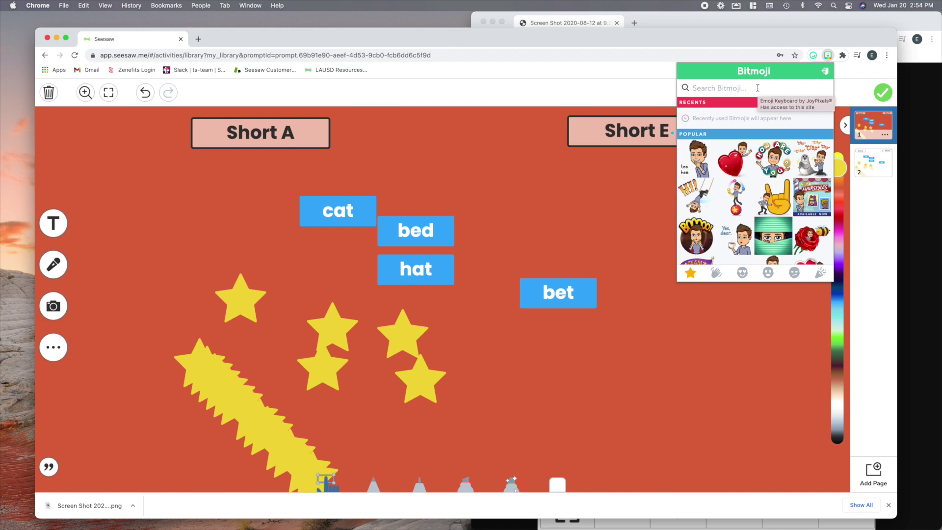
text(pose)
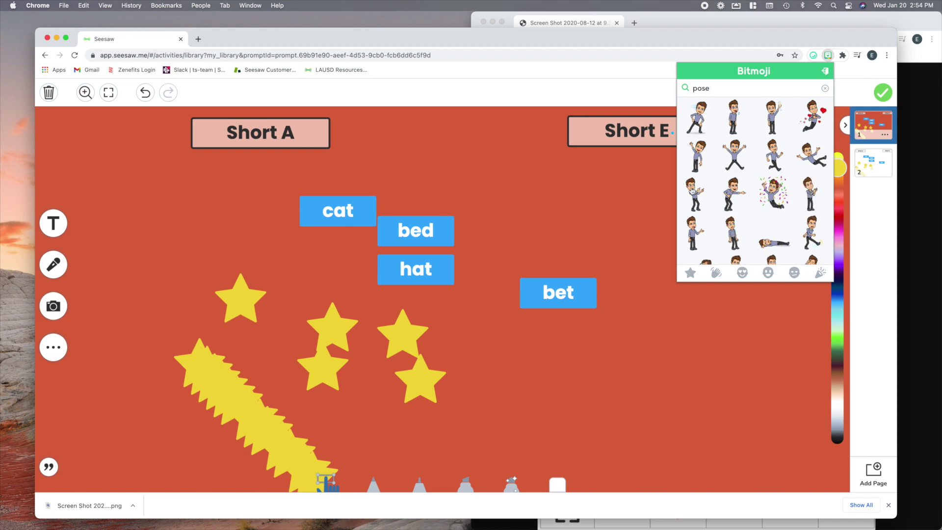
scroll(783, 228, down, 2)
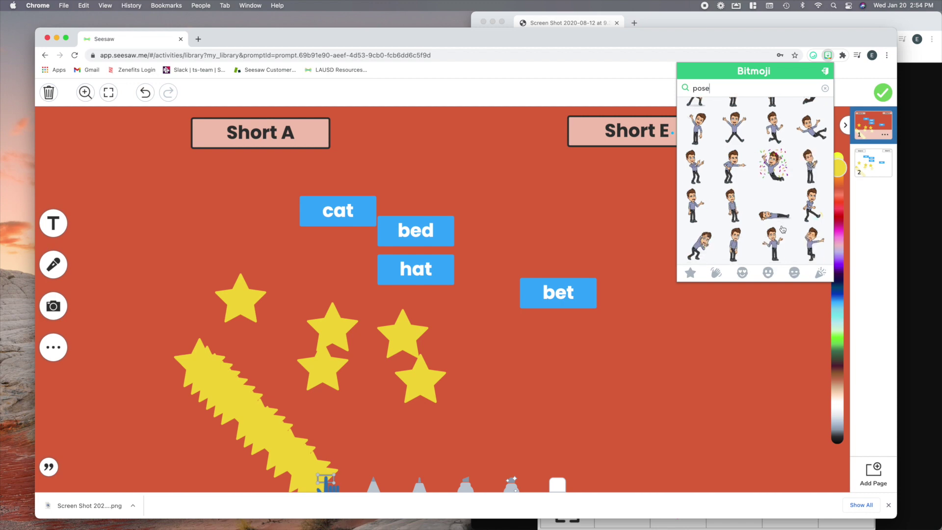
scroll(782, 228, down, 3)
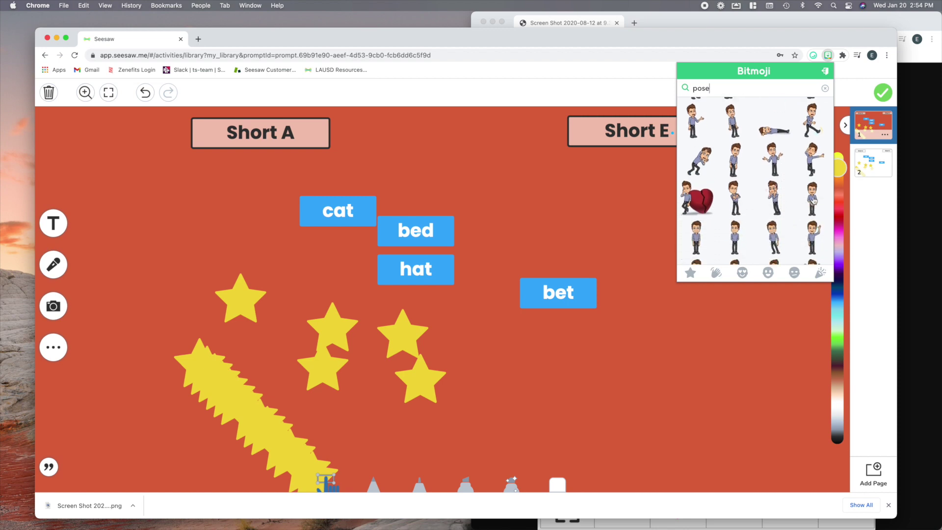
right_click(812, 200)
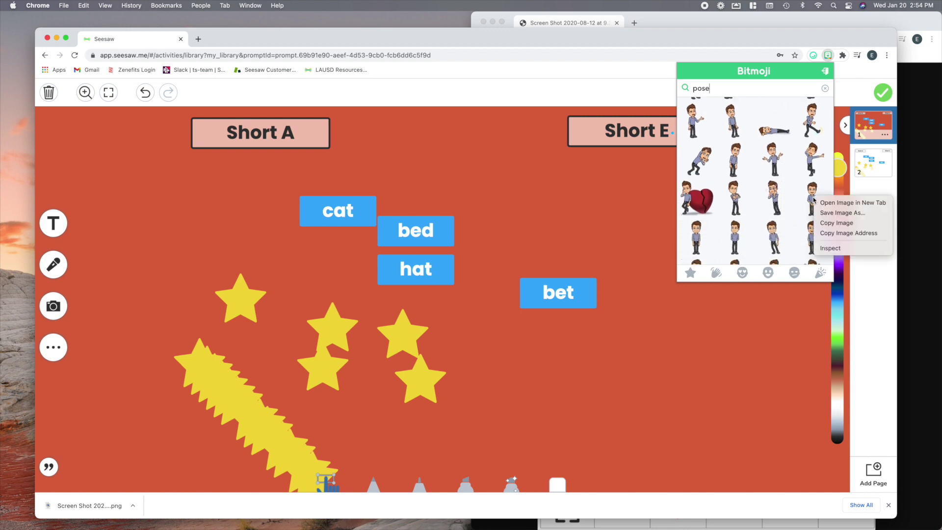
click(833, 213)
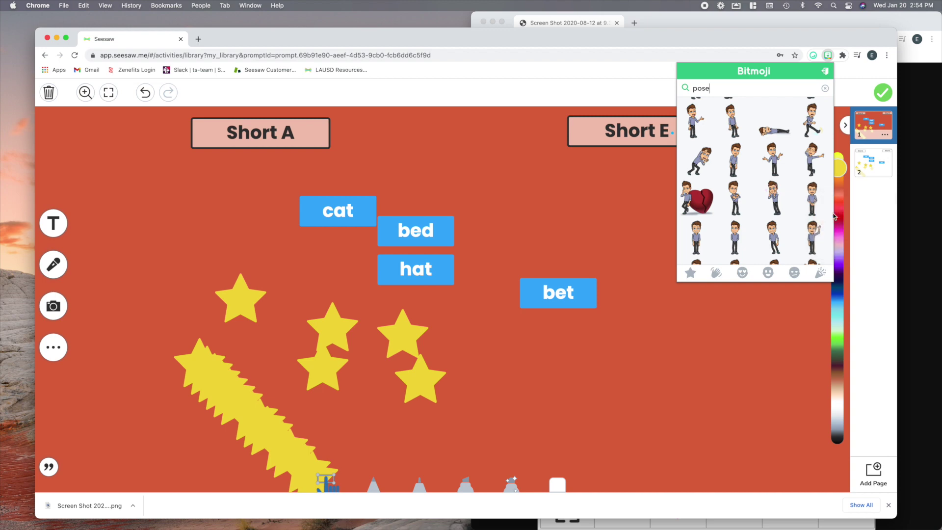
click(802, 217)
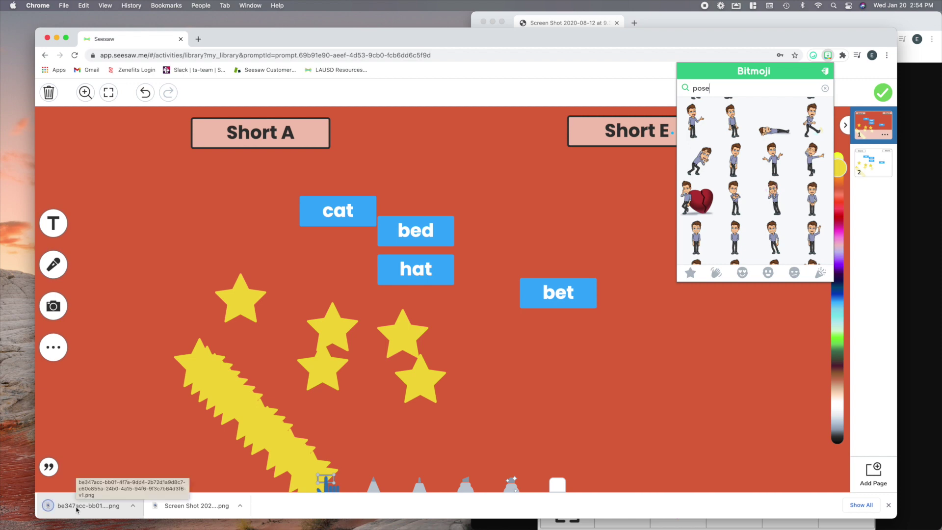
Place the saved Bitmoji at the bottom right of the red first page.
drag(77, 510, 726, 374)
drag(721, 327, 795, 351)
click(787, 242)
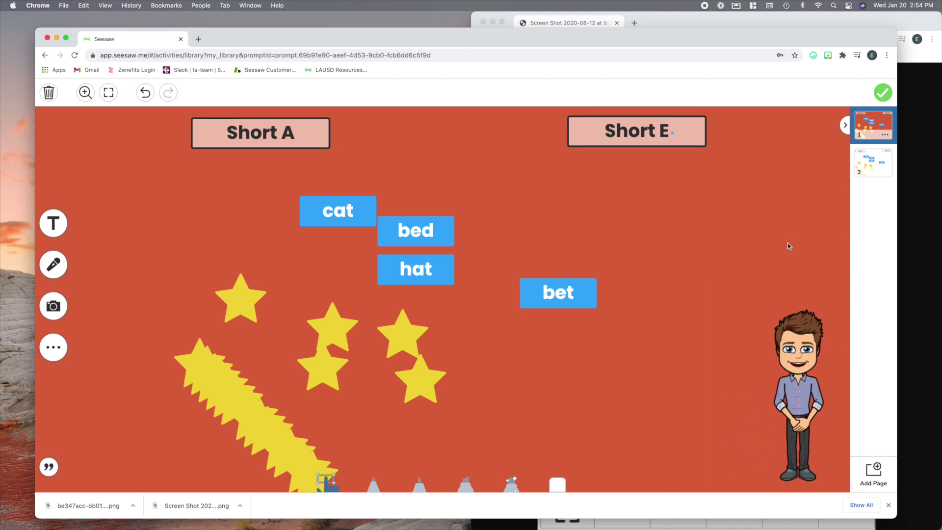
click(867, 166)
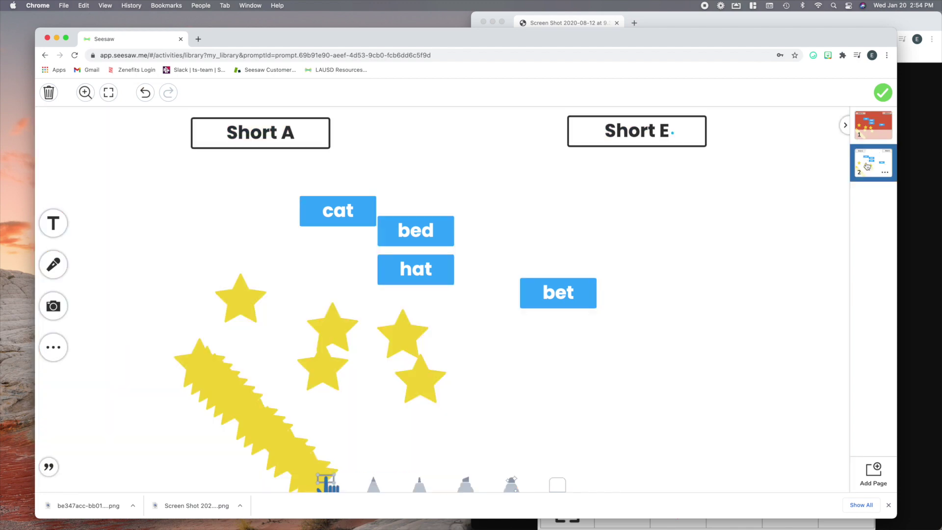
Set the second page's background to green, then compare the red and green pages.
click(53, 347)
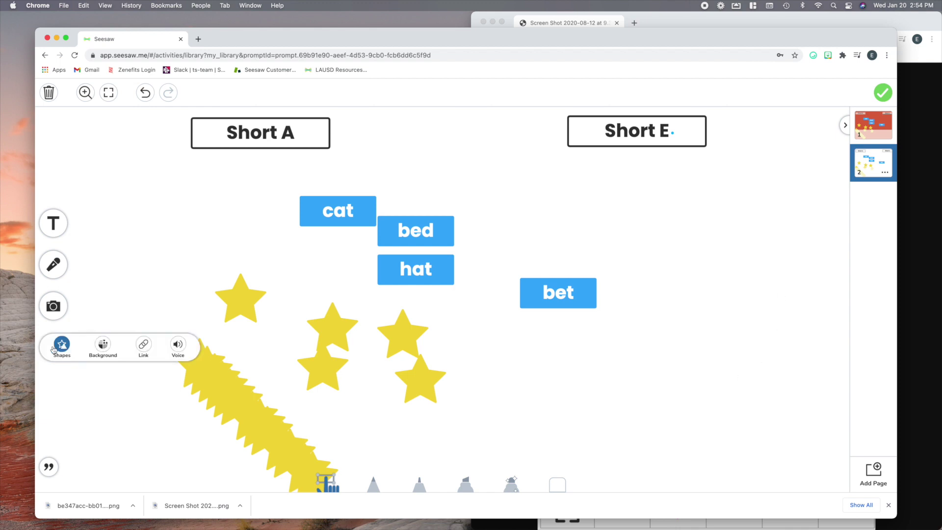
click(101, 345)
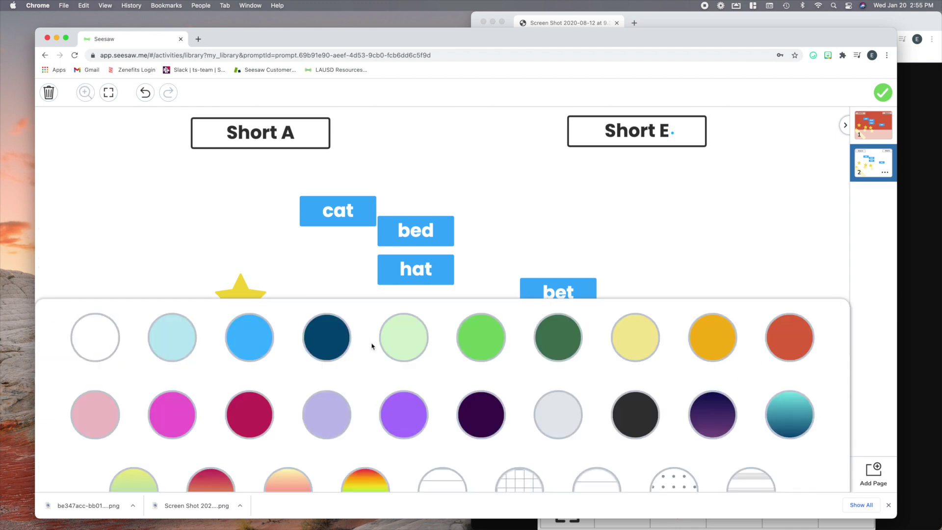
click(469, 339)
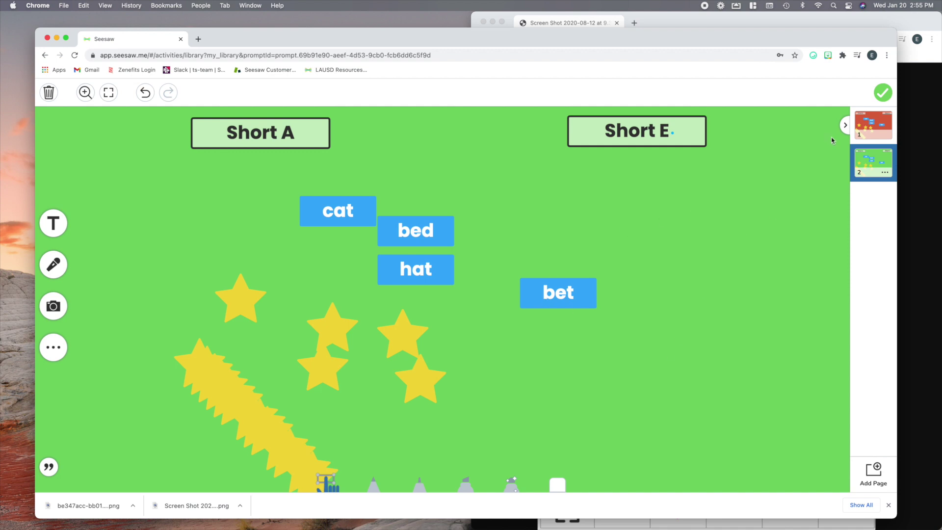
click(873, 125)
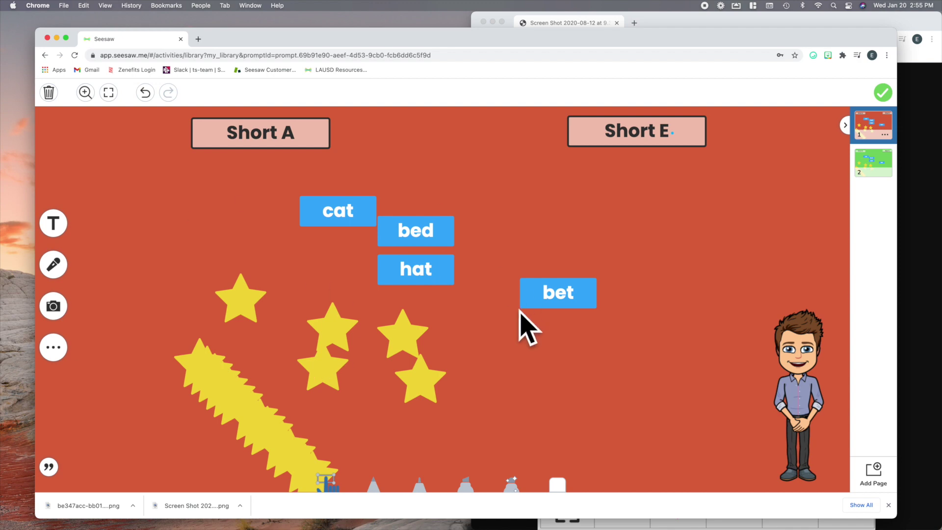
click(859, 156)
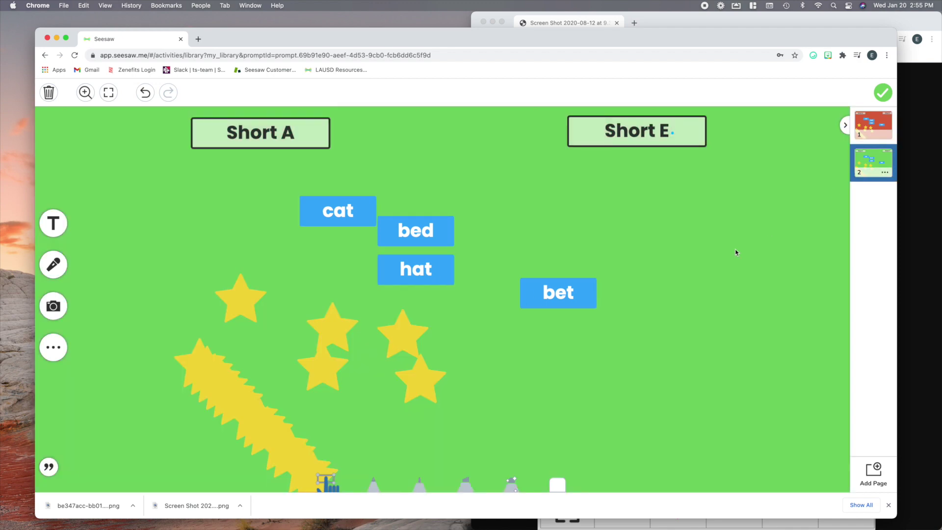
click(868, 136)
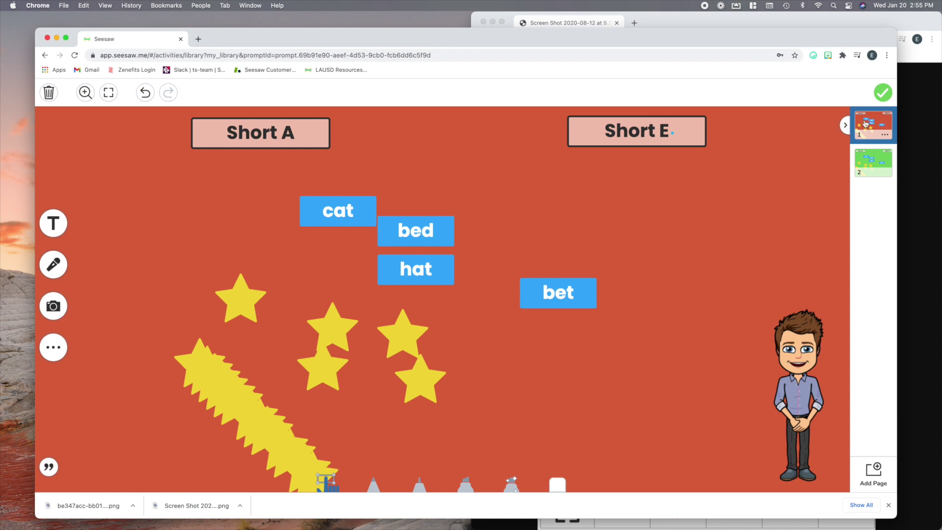
click(53, 264)
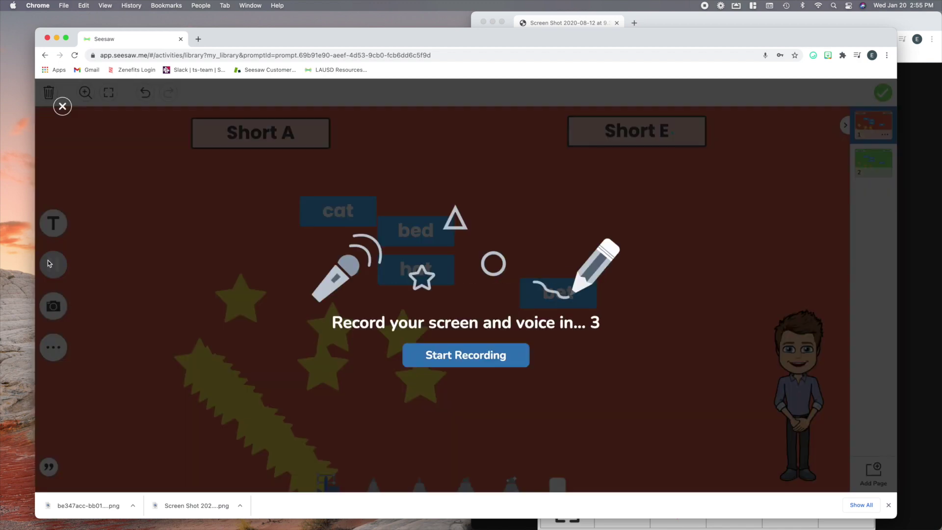
Start the screen-and-voice recording and sort cat under Short A and bed under Short E.
click(433, 349)
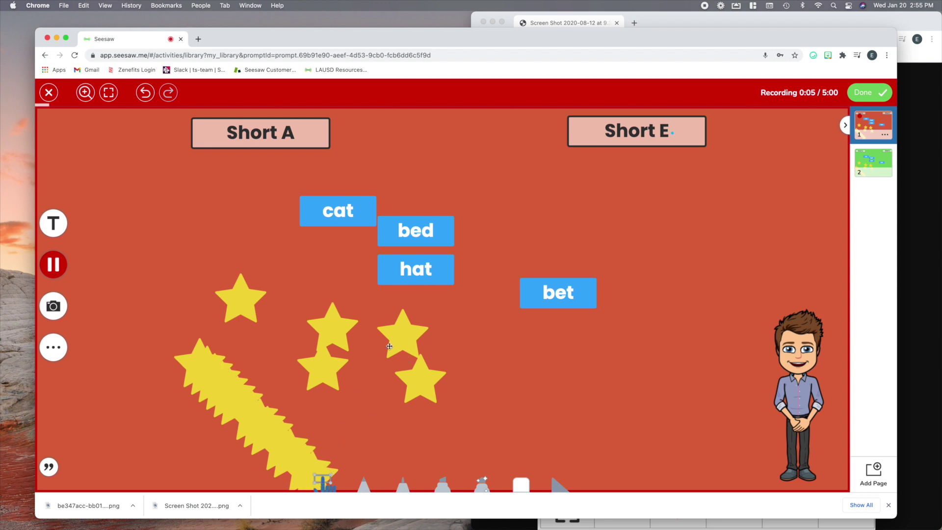
drag(339, 208, 256, 166)
drag(417, 238, 635, 177)
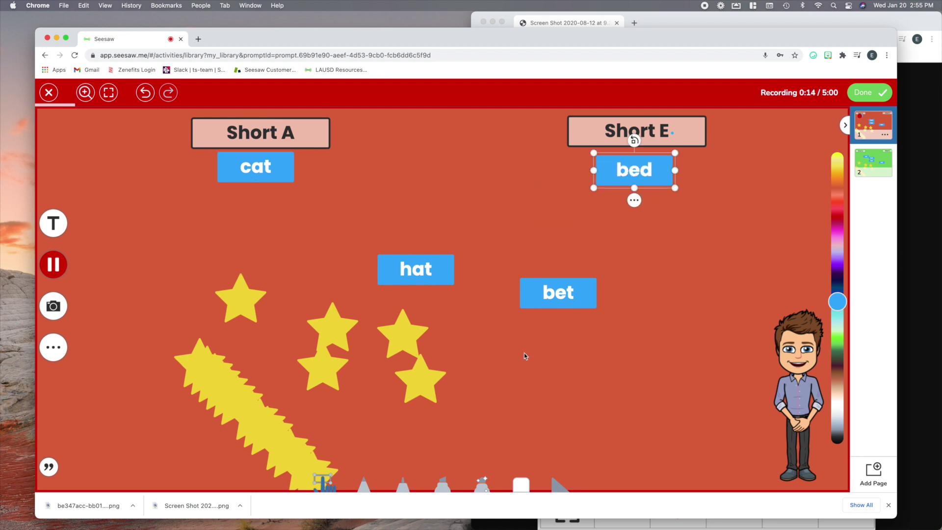
Highlight the e in bed with the yellow highlighter and stop the recording.
click(484, 475)
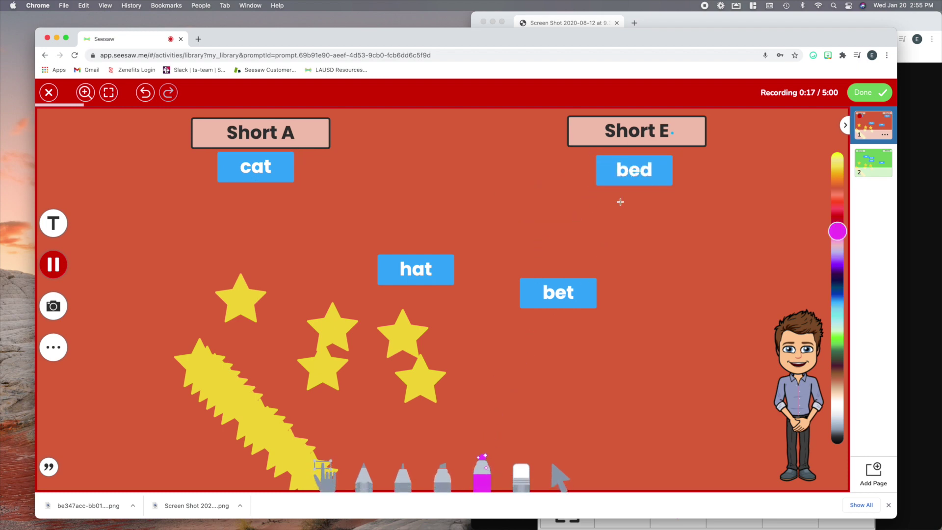
drag(633, 171, 635, 167)
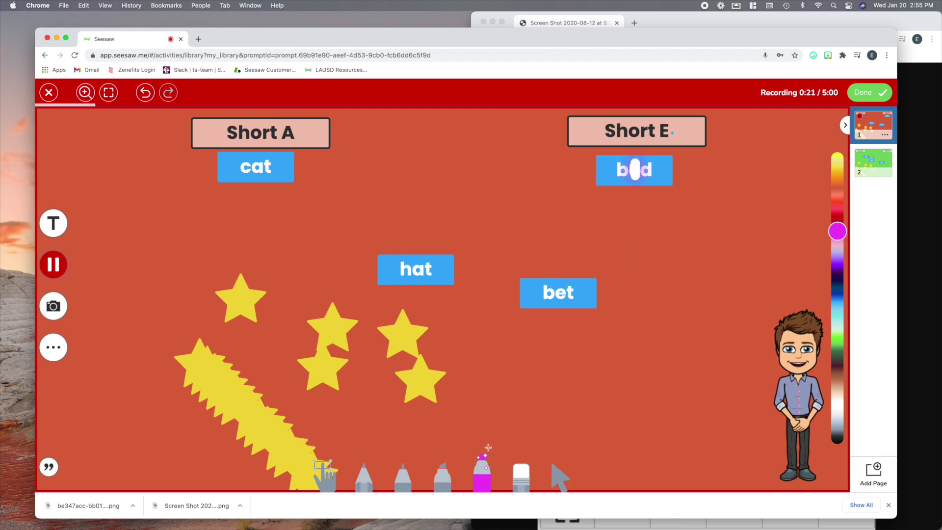
click(144, 92)
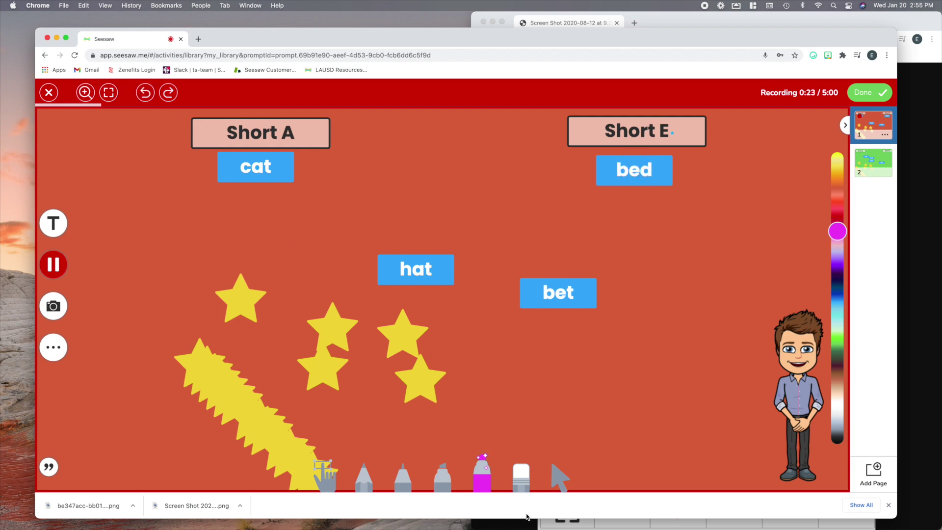
click(448, 489)
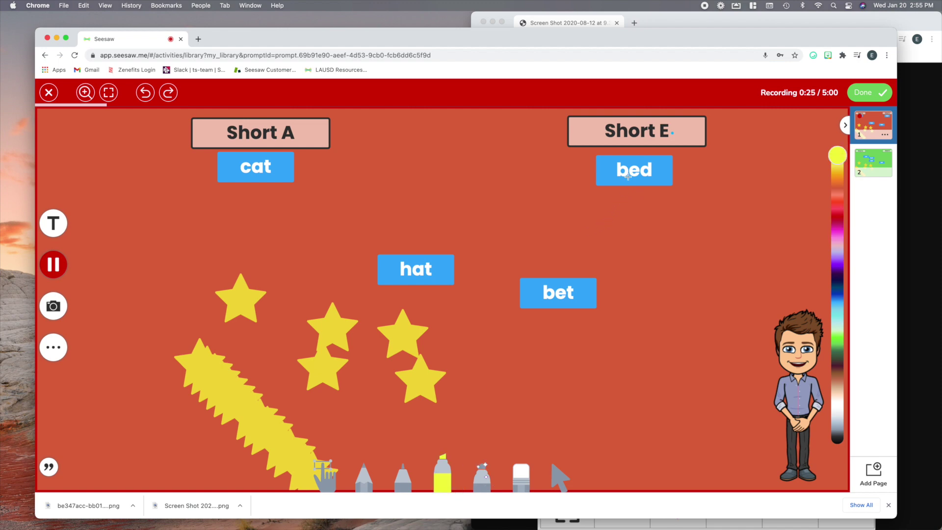
drag(636, 162, 633, 172)
click(561, 471)
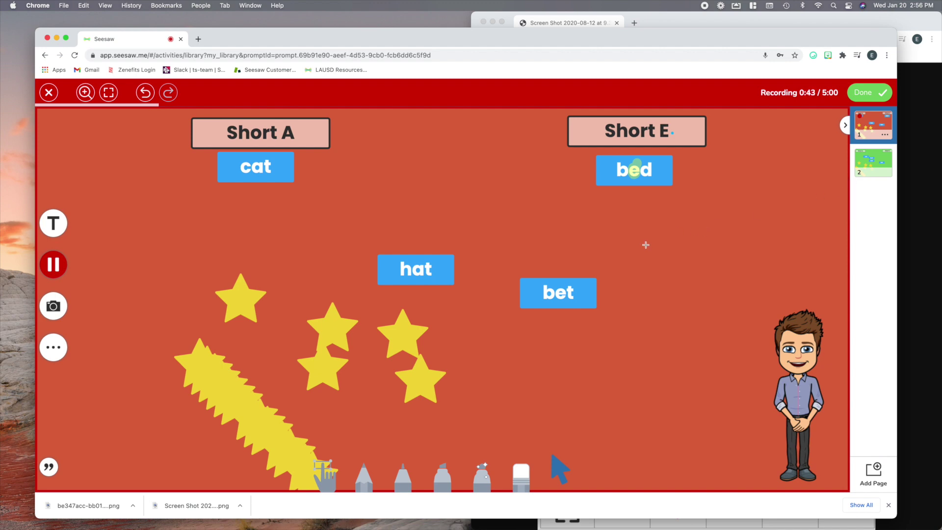
click(865, 93)
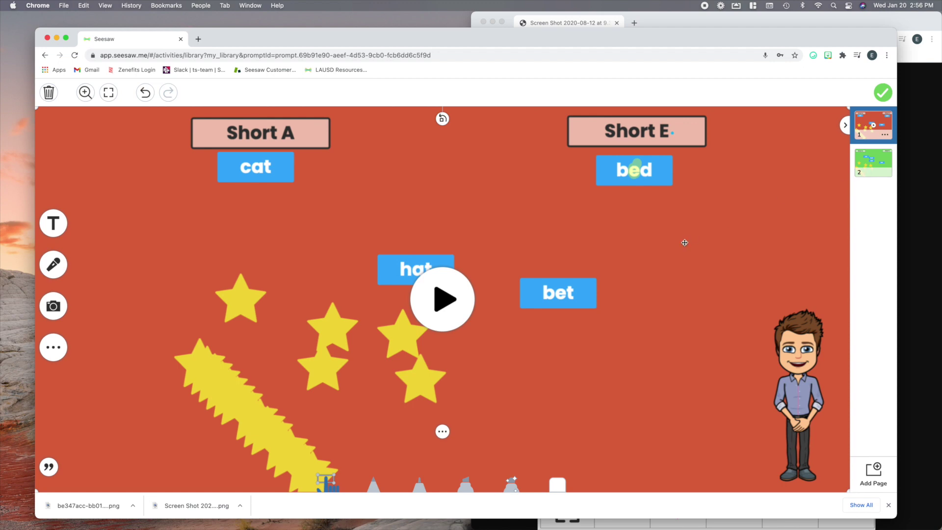
Resize the recorded directions video to fill the red page and finish the template.
drag(484, 163, 399, 198)
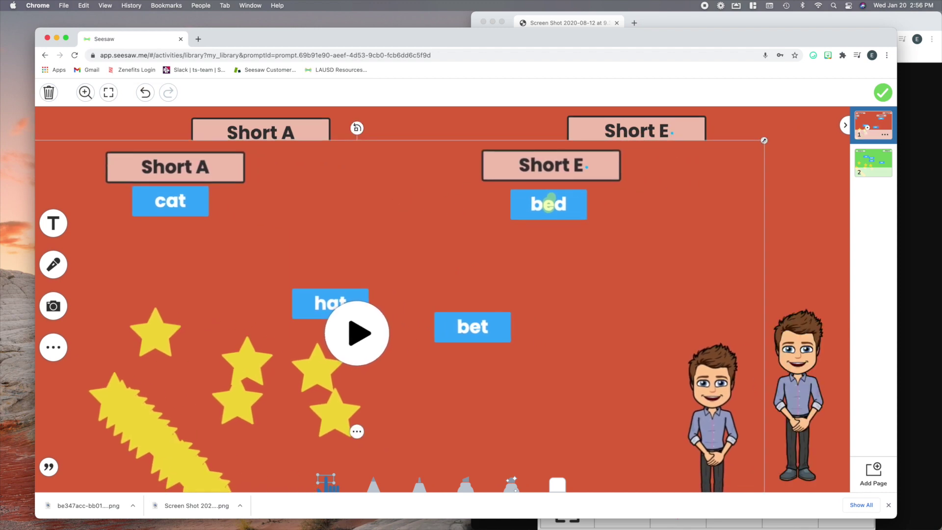
drag(764, 140, 292, 266)
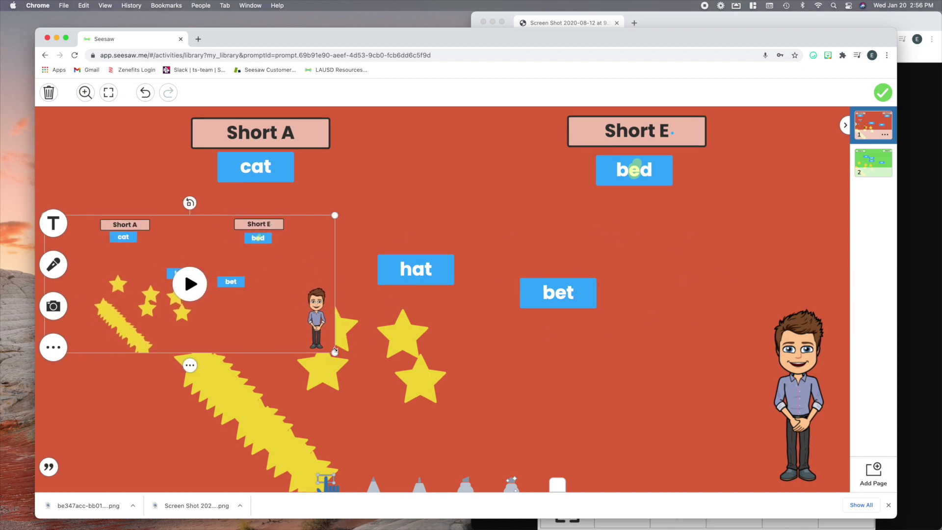
drag(334, 351, 555, 254)
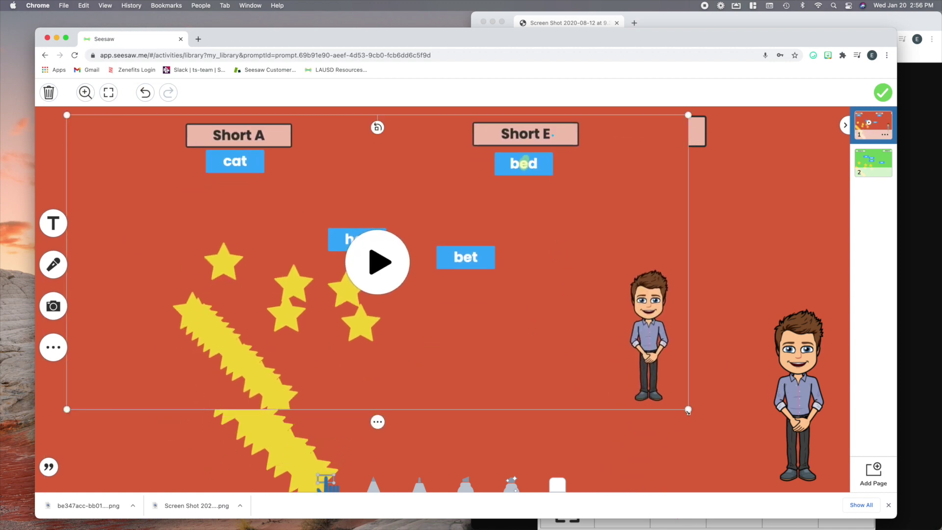
drag(688, 409, 847, 484)
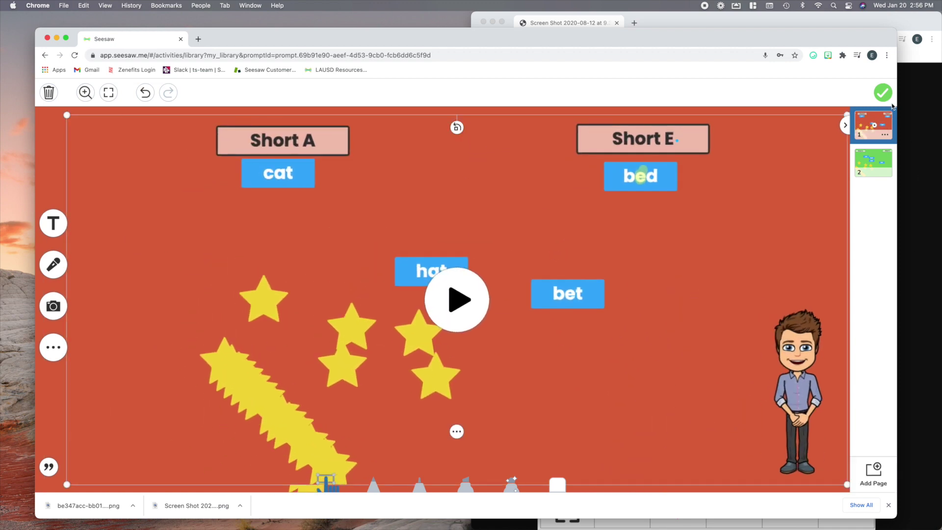
click(882, 91)
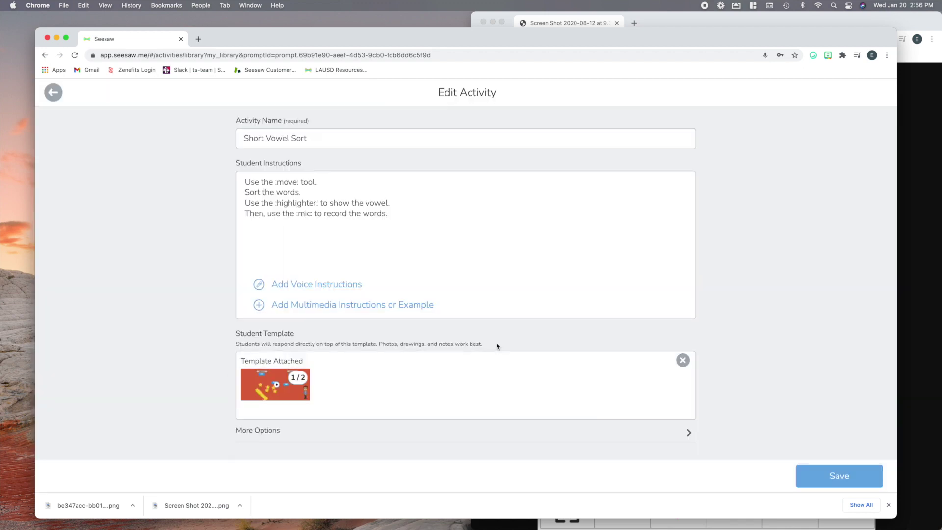
Scroll down the Edit Activity form and save Short Vowel Sort.
scroll(299, 331, down, 1)
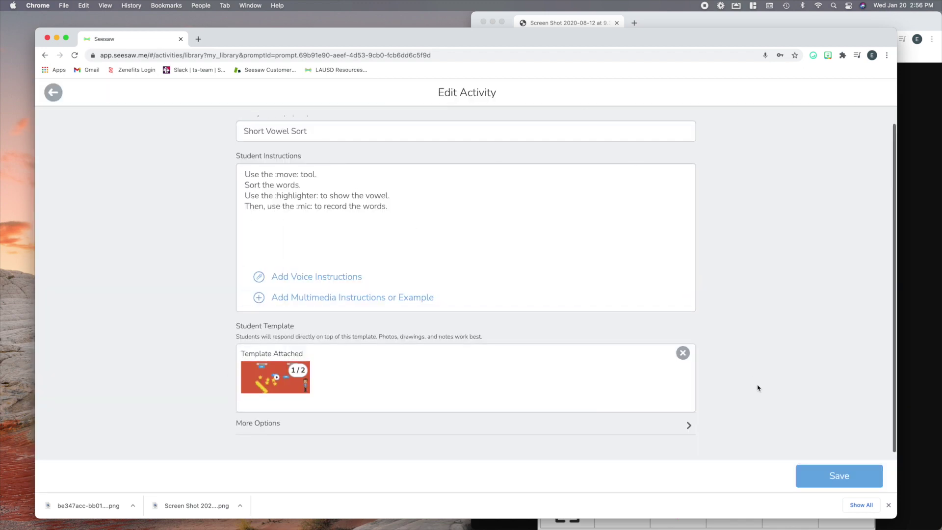
click(837, 476)
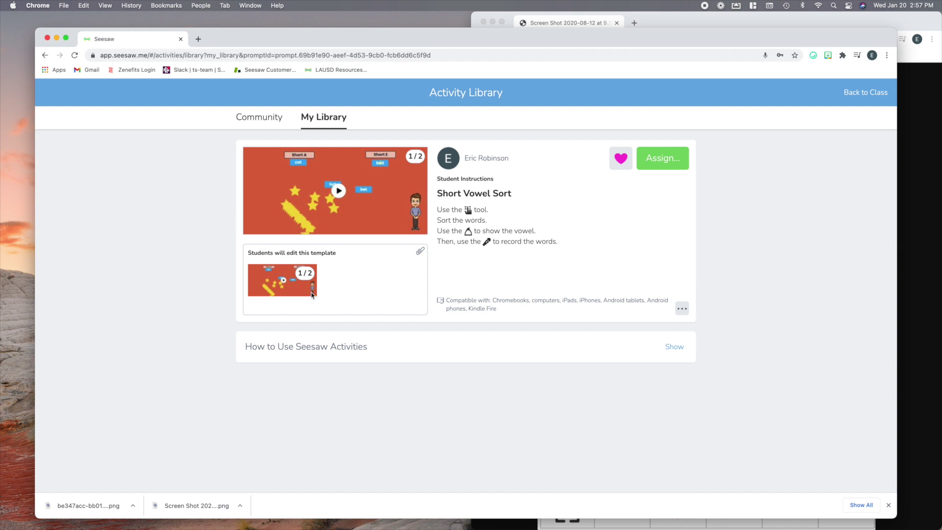
Assign Short Vowel Sort to Our Class and open it from the class's Activities list.
click(662, 157)
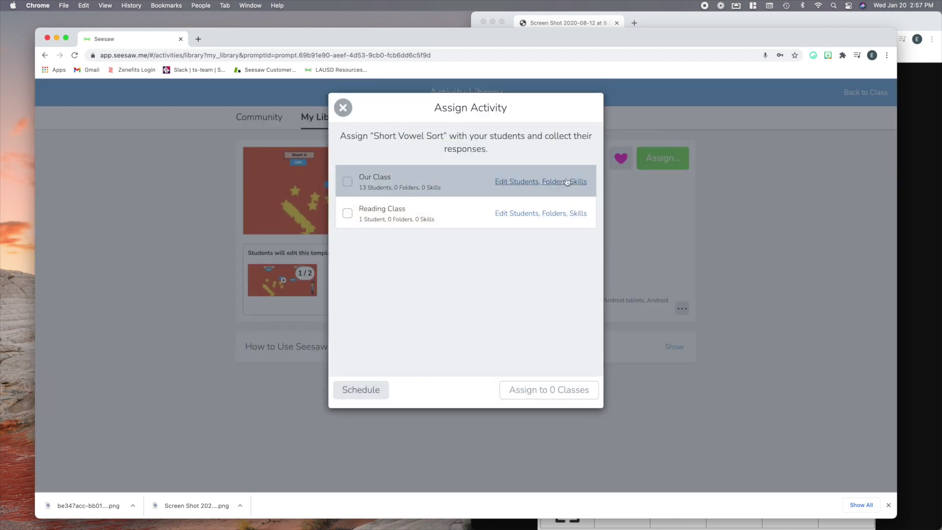
click(400, 192)
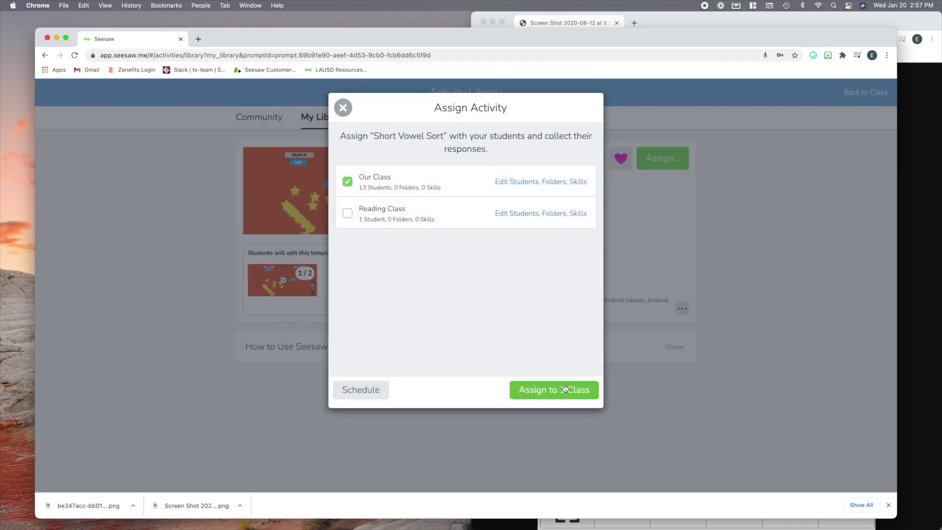
click(563, 389)
click(456, 334)
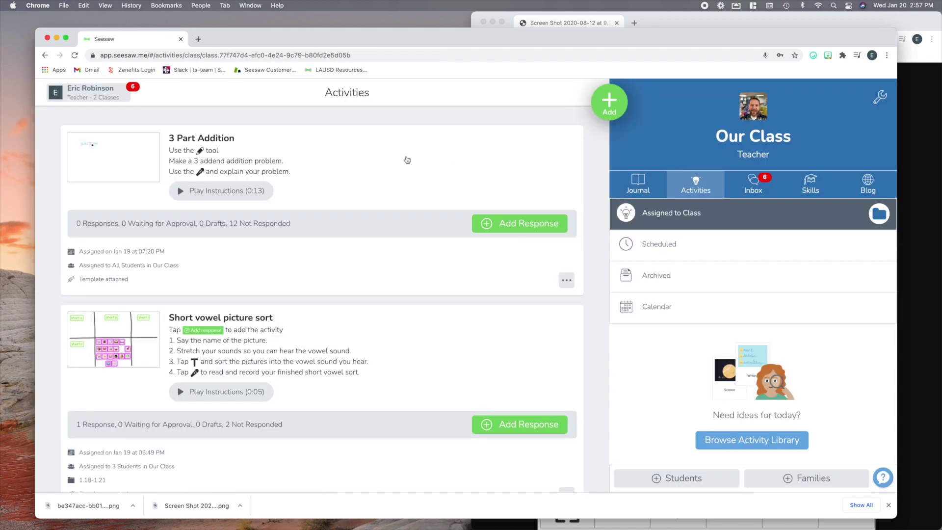
click(670, 195)
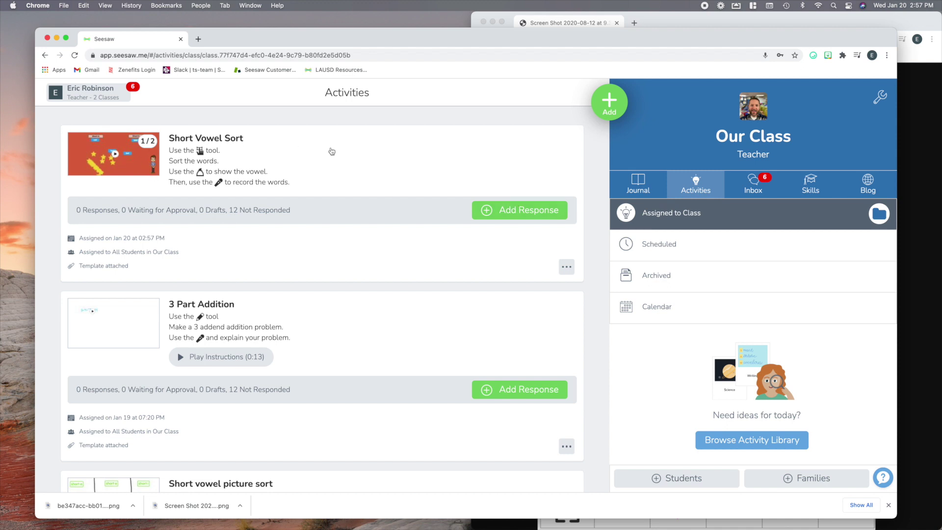
click(511, 210)
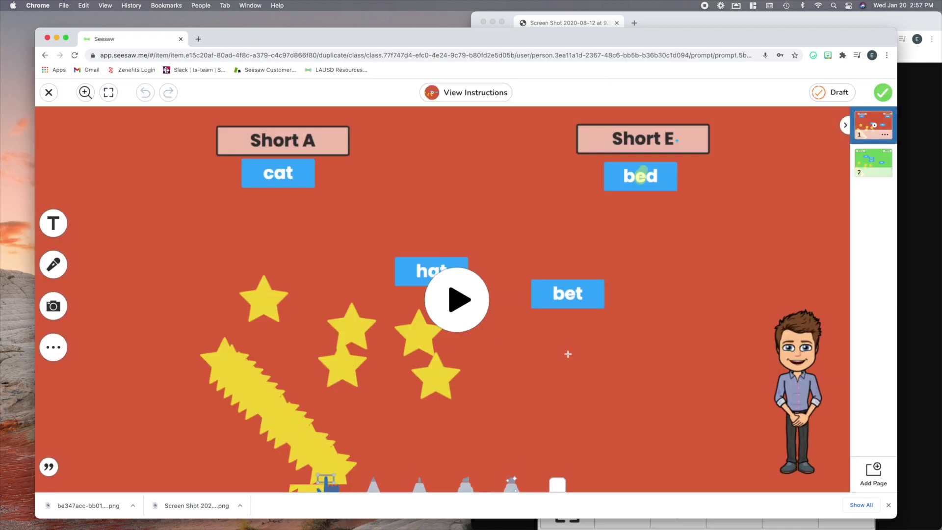
Play the directions video, then drag bet under Short E on the green page.
click(456, 308)
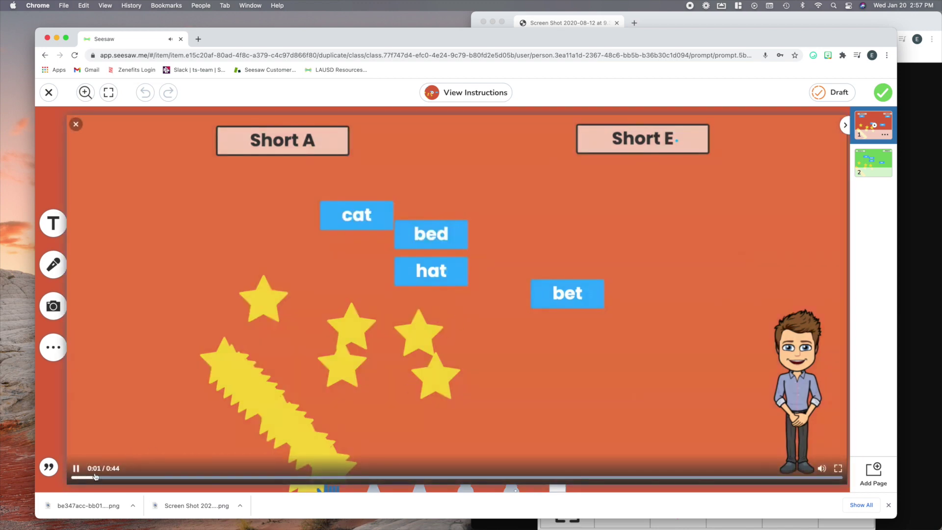
click(380, 477)
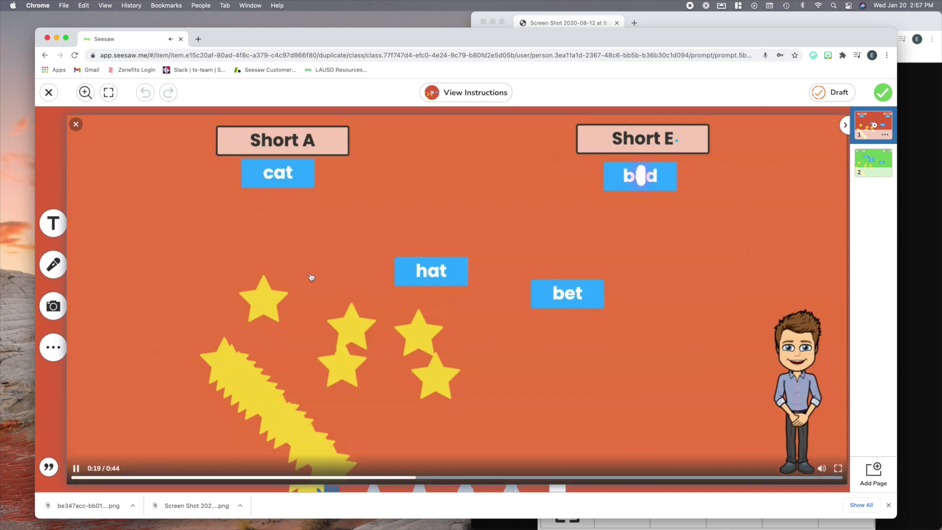
click(873, 159)
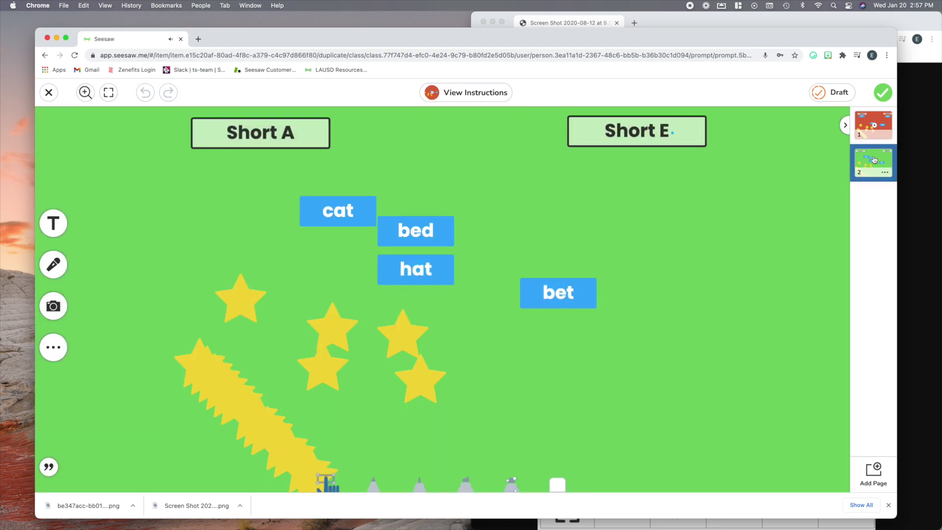
drag(547, 293, 630, 174)
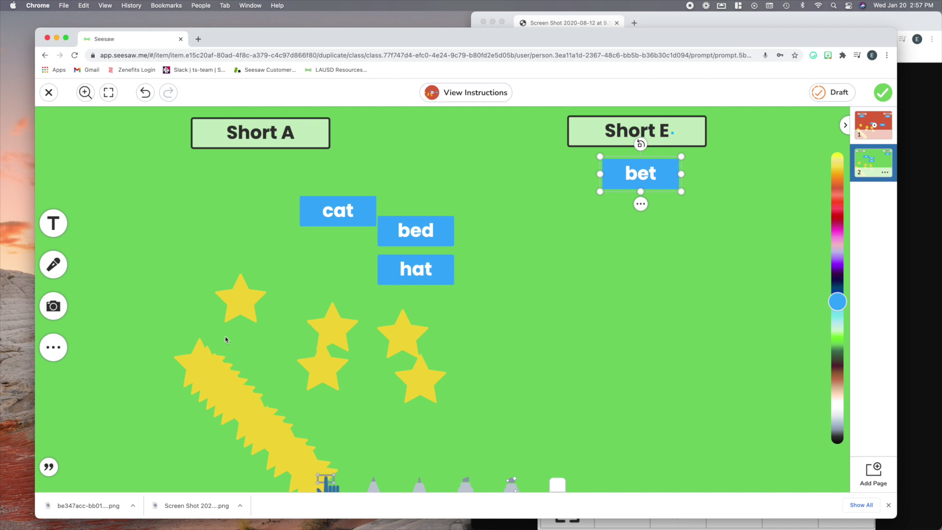
Check the icon shortcuts reference, then move the cat card under the Short A heading.
click(538, 26)
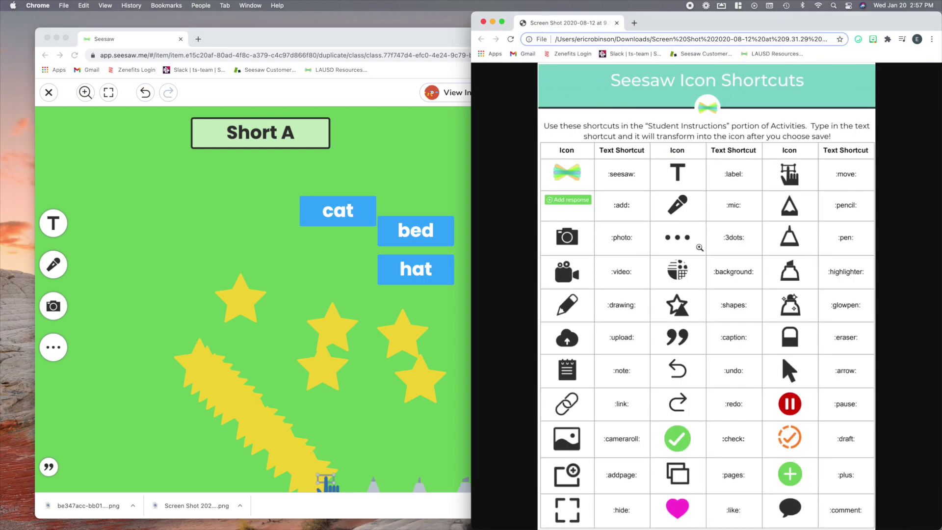
click(260, 181)
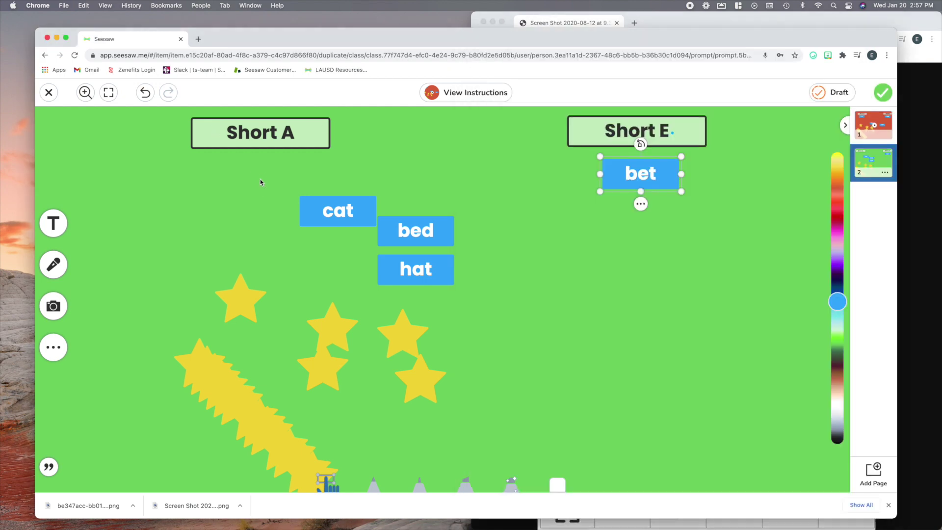
click(338, 210)
mouse_move(339, 210)
mouse_down()
mouse_move(296, 174)
mouse_move(326, 207)
mouse_up()
click(327, 207)
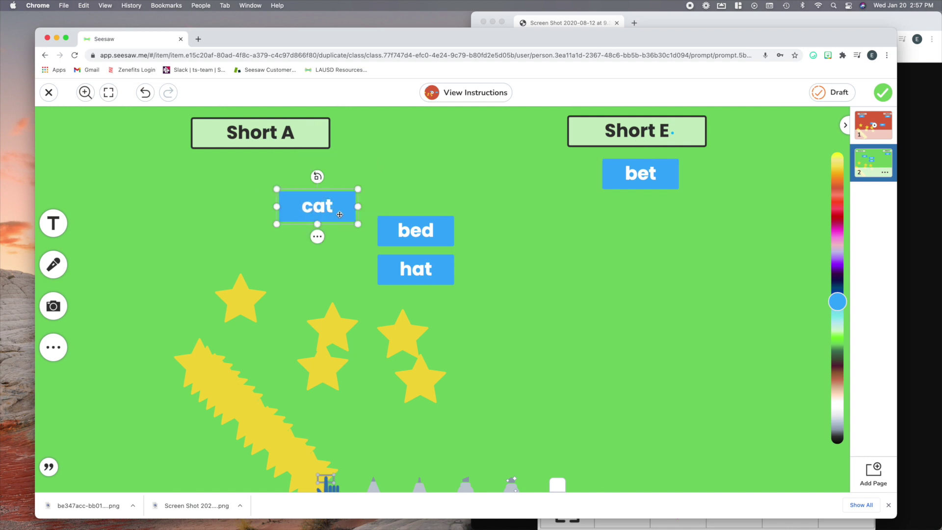
drag(327, 207, 309, 189)
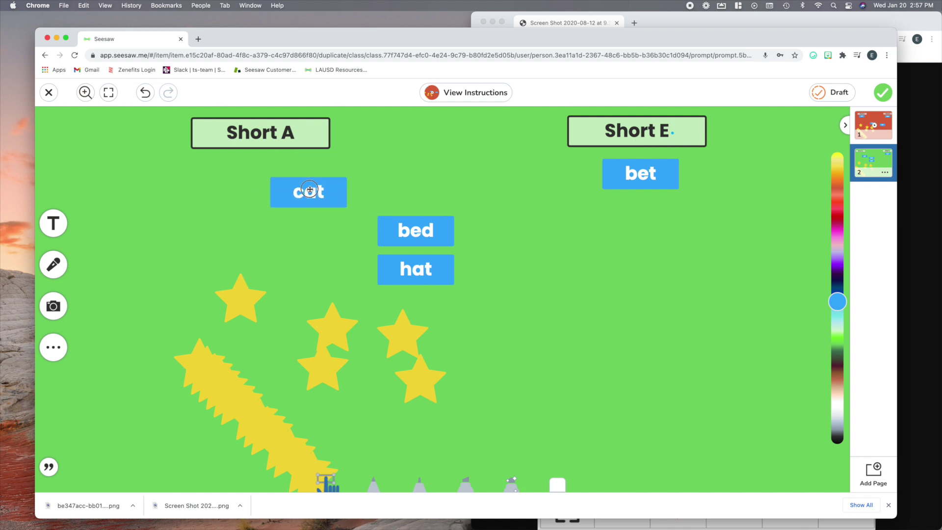